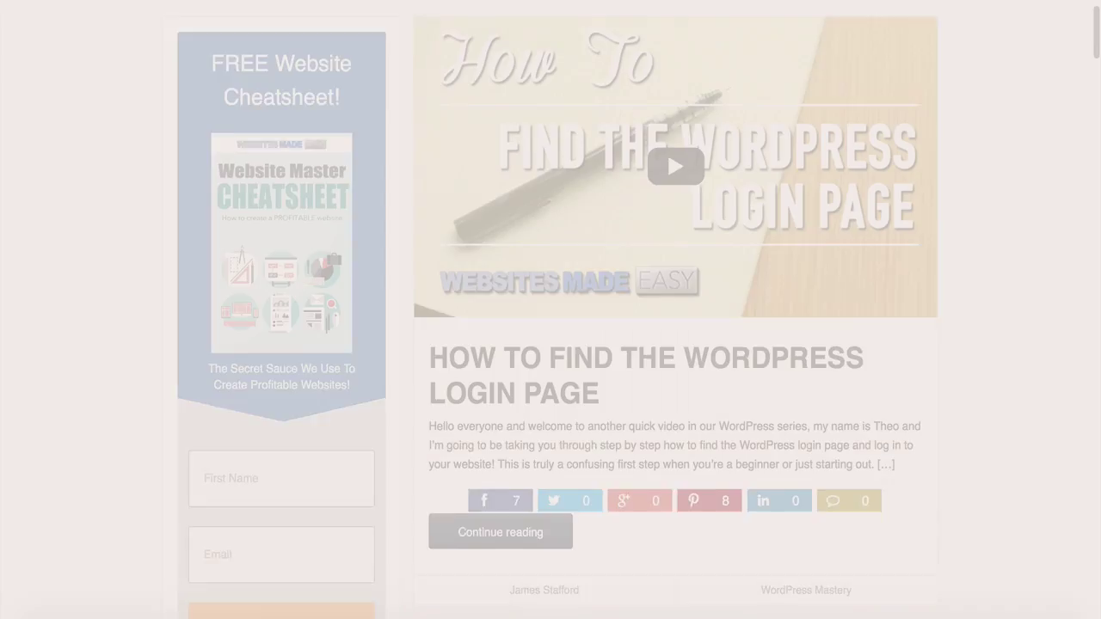
Scroll down the Websites Made Easy blog to the Find Free High-Quality Photos post
scroll(551, 309, "down", 5)
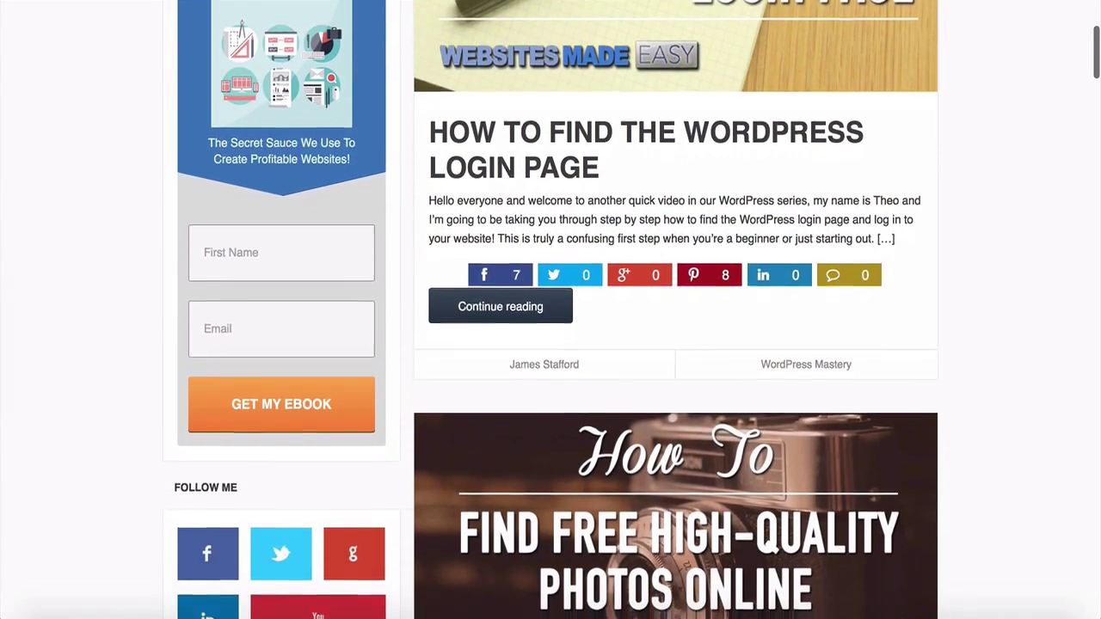
scroll(551, 309, "down", 5)
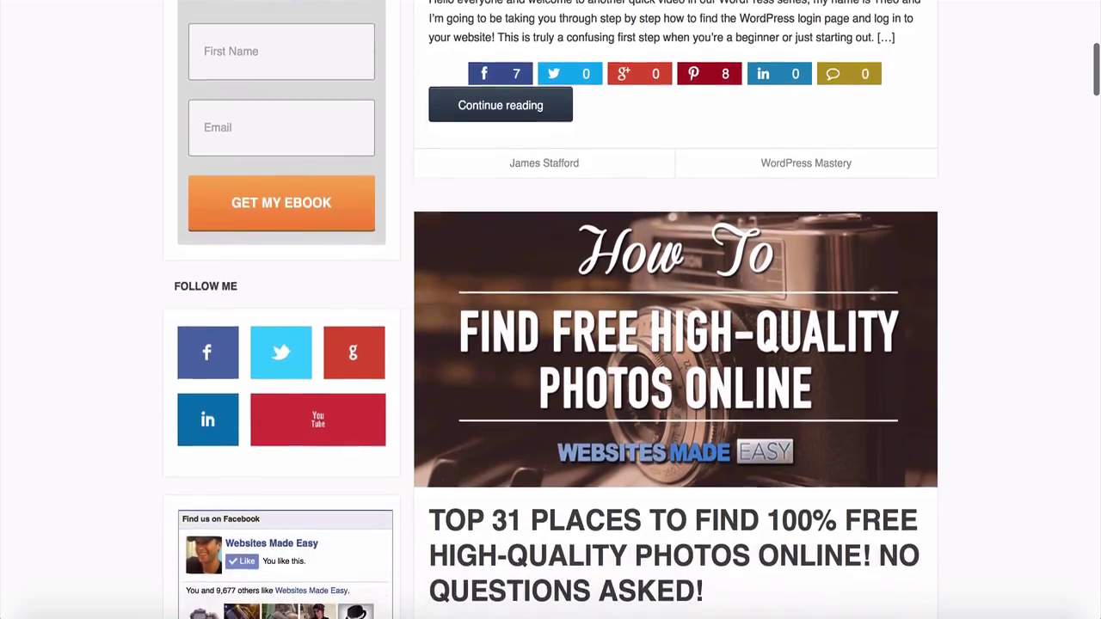
Title the new post 'Website Design' and bring up the Appearance and Plugins sidebar menus
type("Website D")
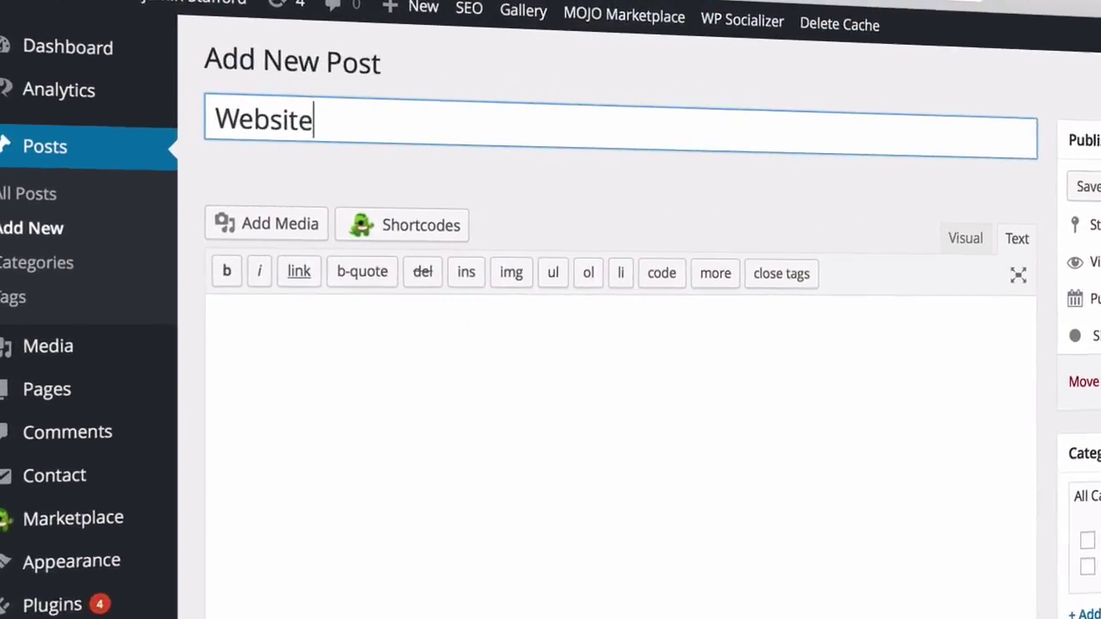
type("esign")
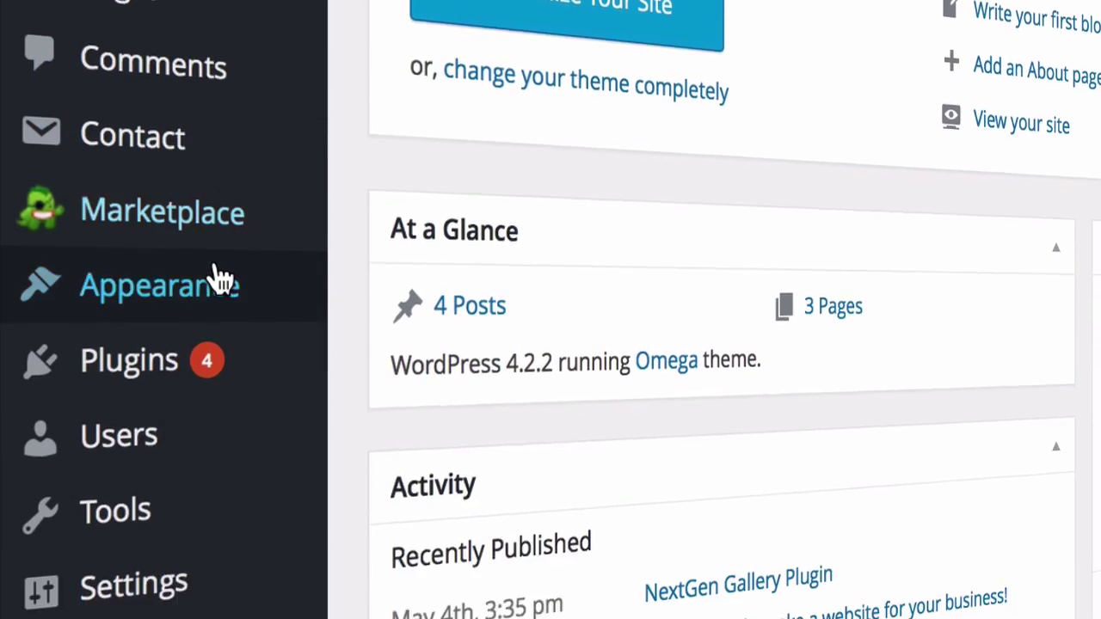
mouse_move(301, 163)
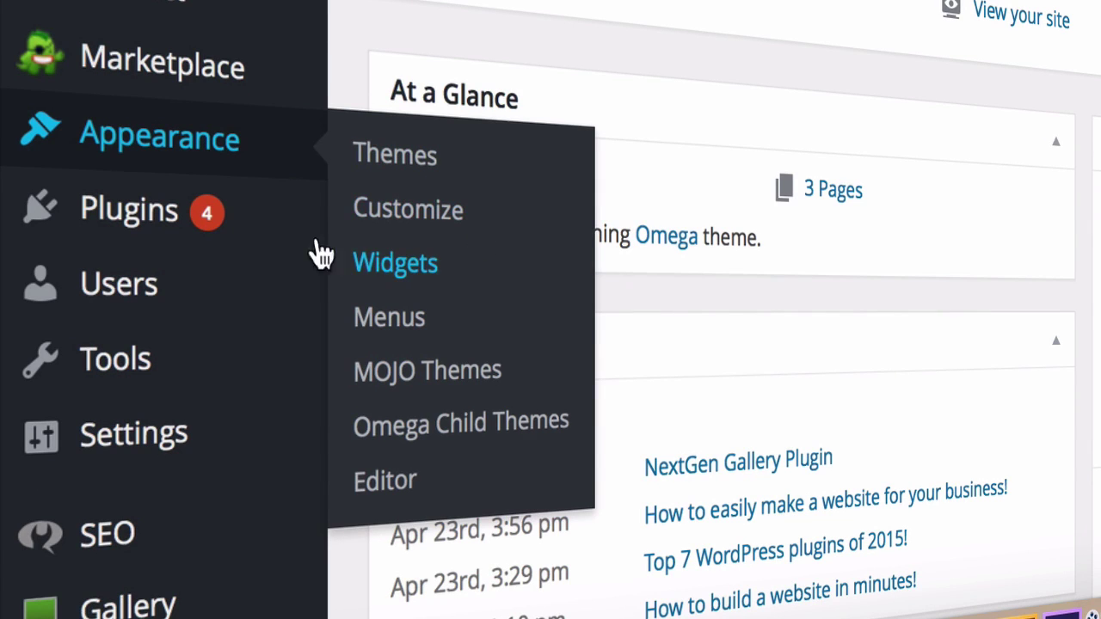
mouse_move(150, 228)
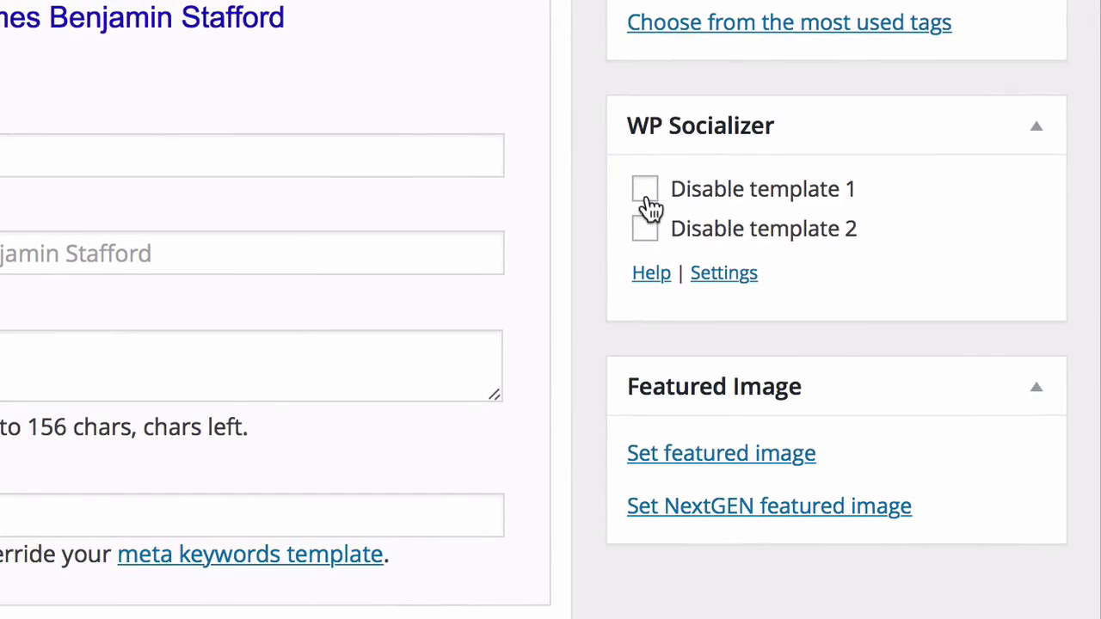
Tick 'Disable template 2' for WP Socializer and scroll through the Notable WordPress Users showcase
left_click(647, 229)
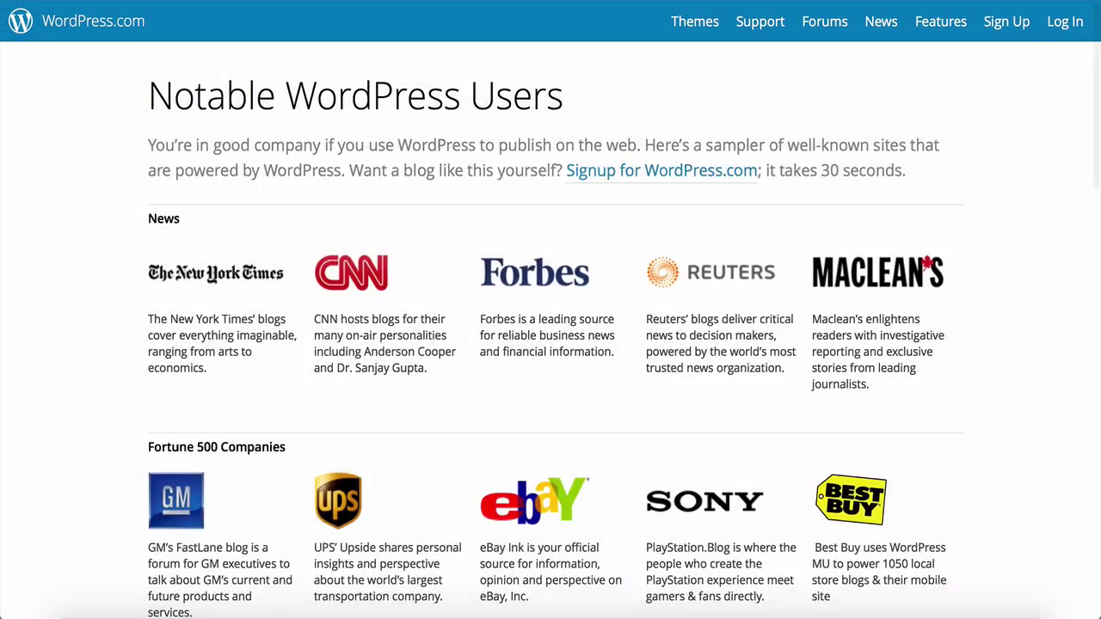
scroll(551, 344, "down", 2)
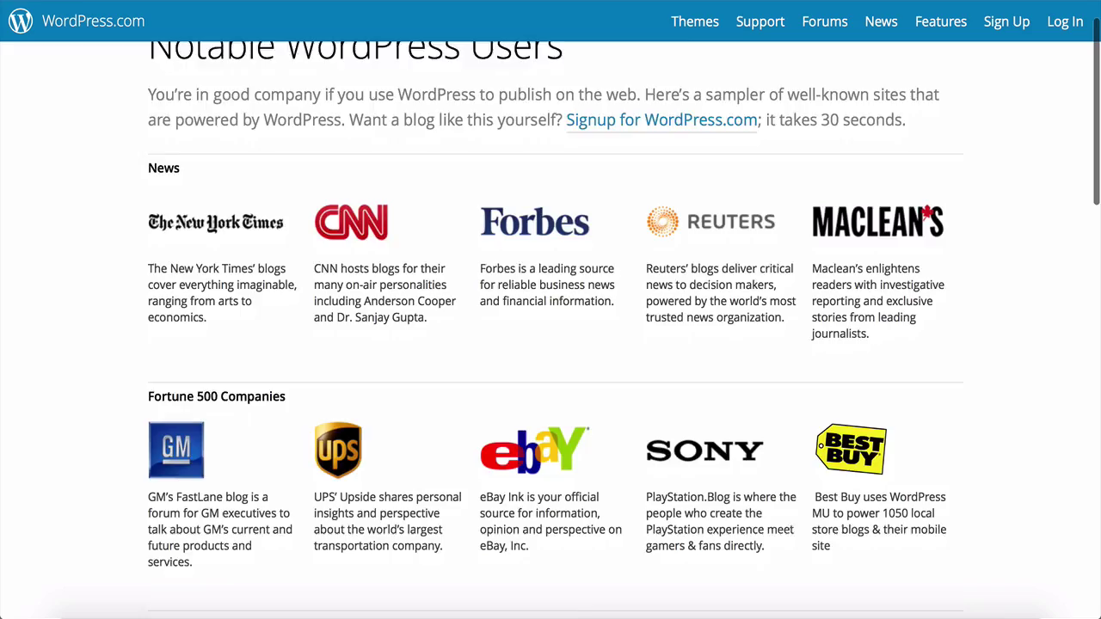
scroll(550, 344, "down", 3)
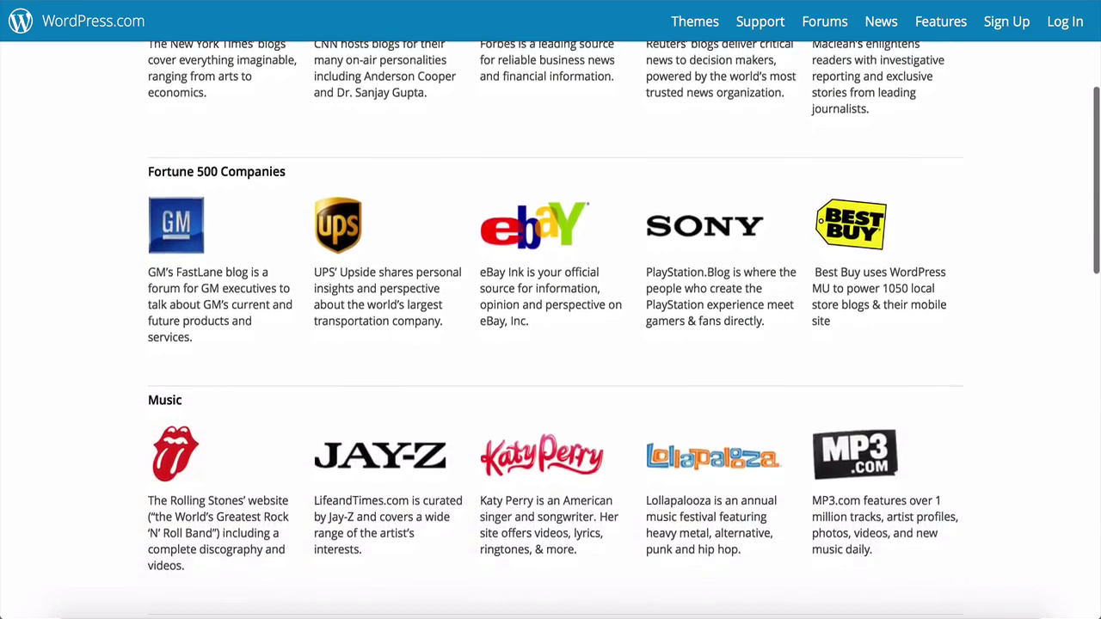
scroll(551, 344, "down", 3)
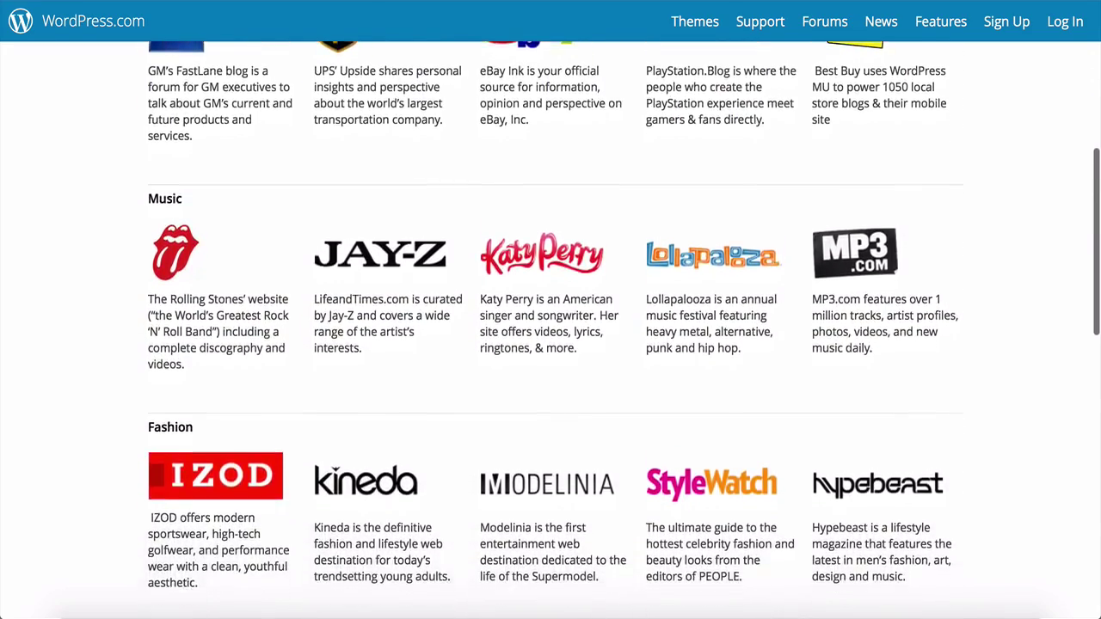
scroll(550, 344, "down", 3)
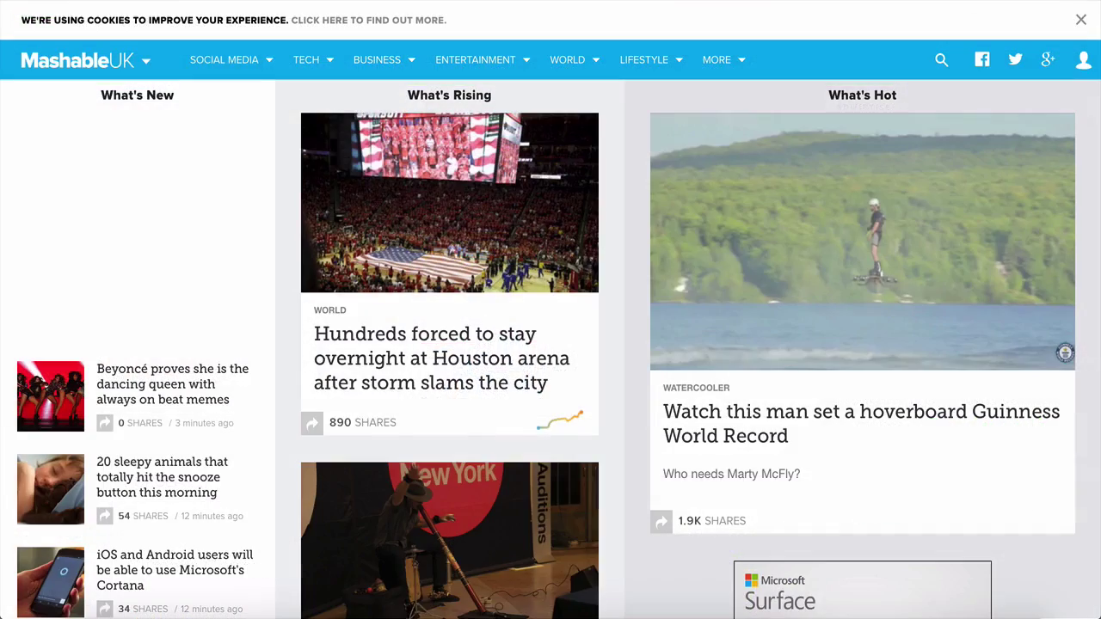
Scroll down the Mashable UK front page
scroll(551, 344, "down", 5)
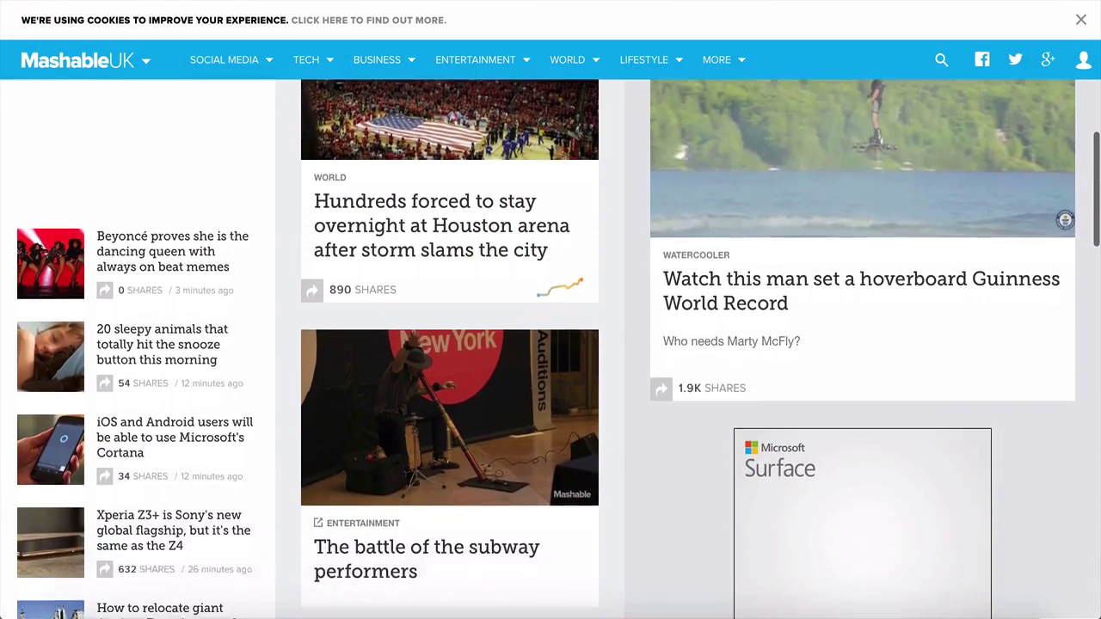
scroll(551, 344, "down", 5)
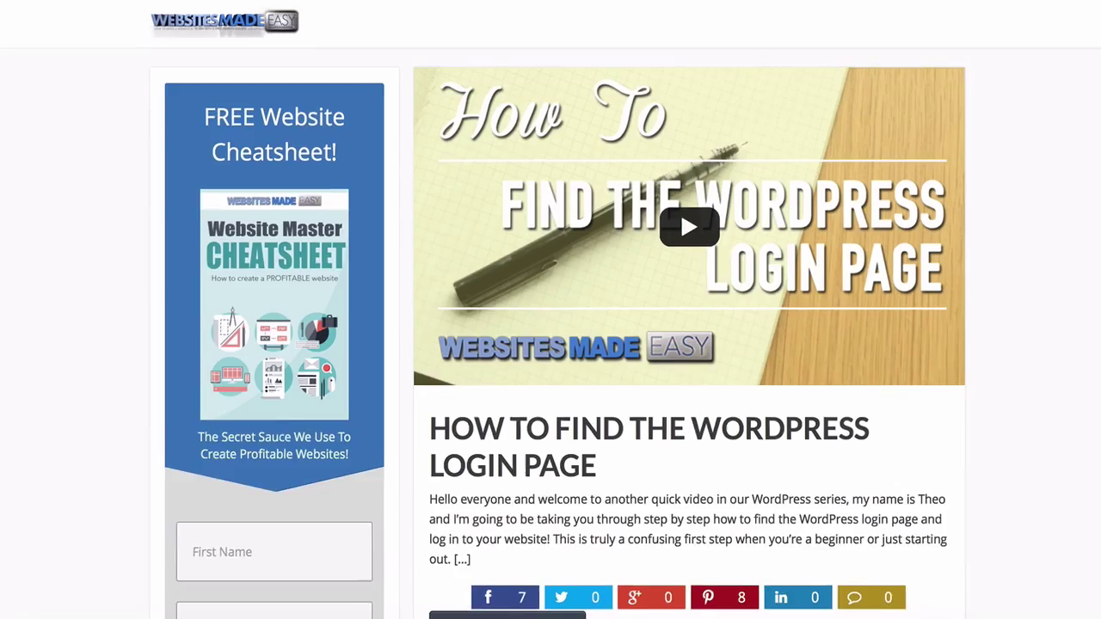
Scroll through the tutorial blog home page and the WordPress.com notable-users showcase
scroll(551, 309, "down", 5)
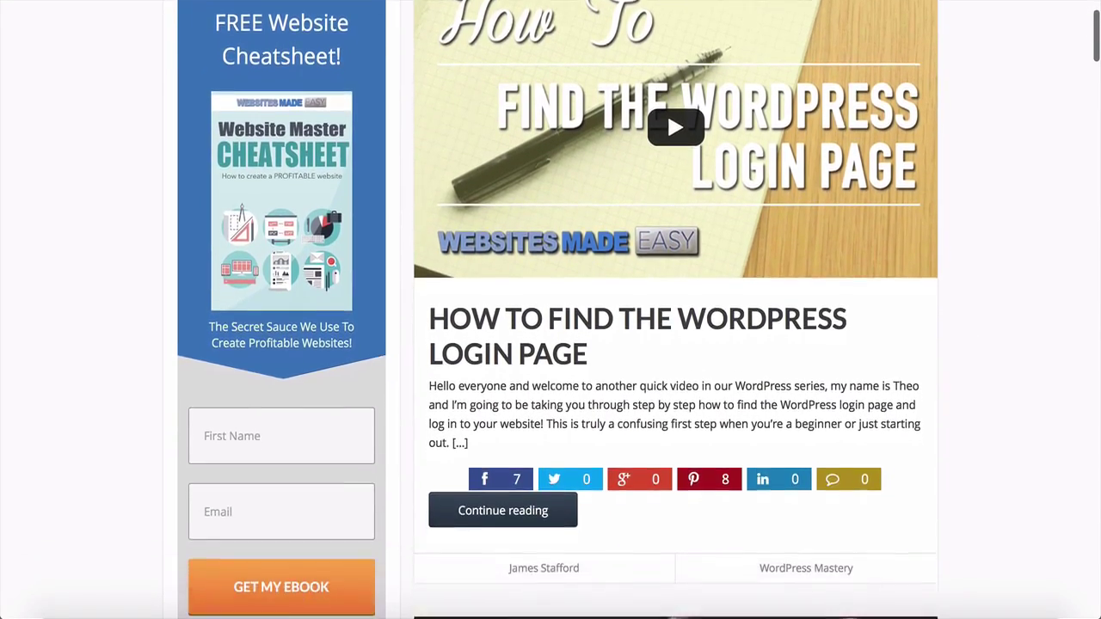
scroll(551, 309, "down", 3)
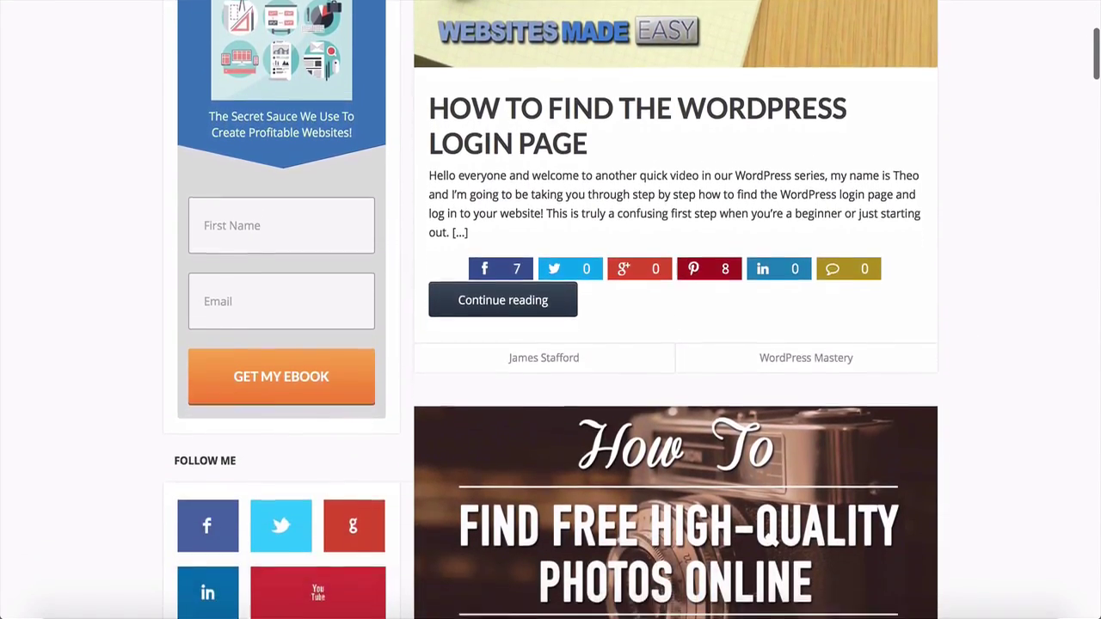
scroll(551, 310, "down", 3)
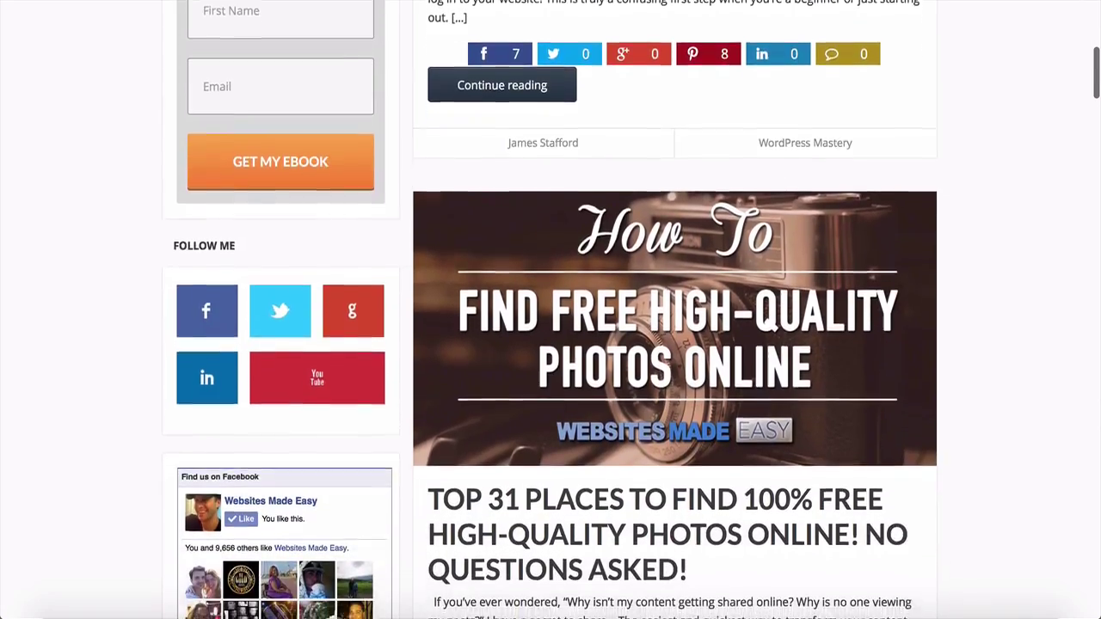
scroll(550, 309, "down", 1)
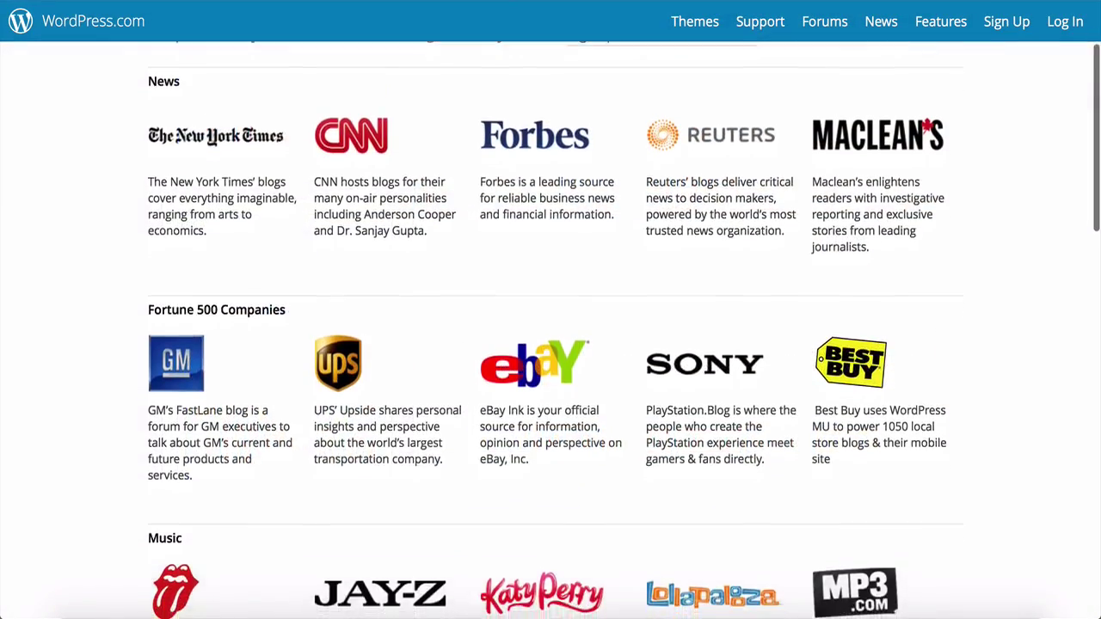
scroll(550, 309, "down", 1)
scroll(550, 309, "down", 3)
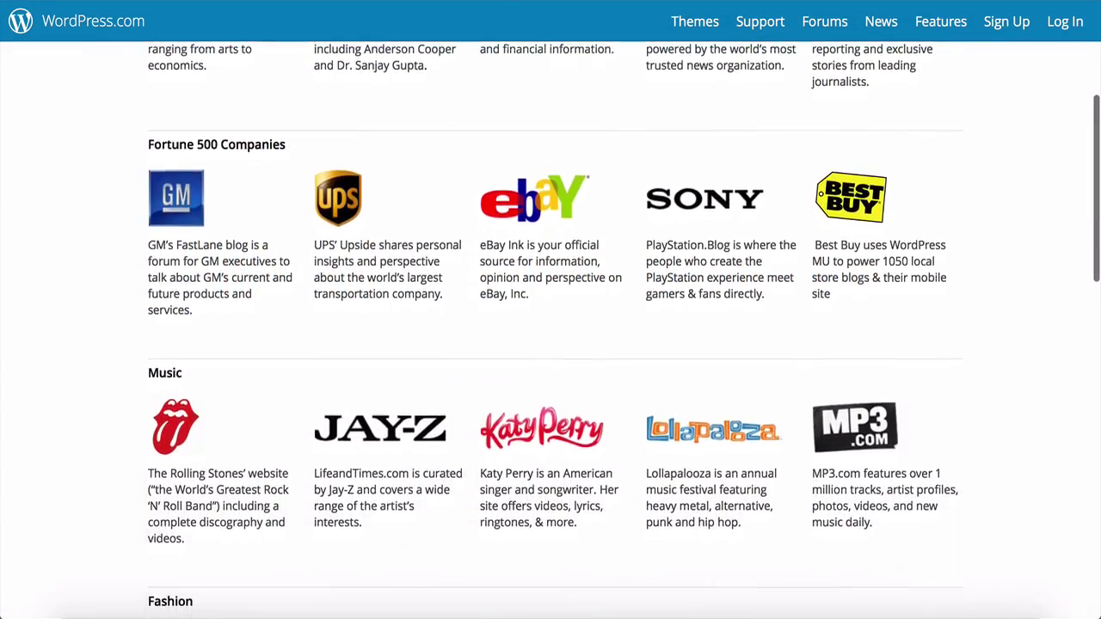
scroll(550, 310, "down", 3)
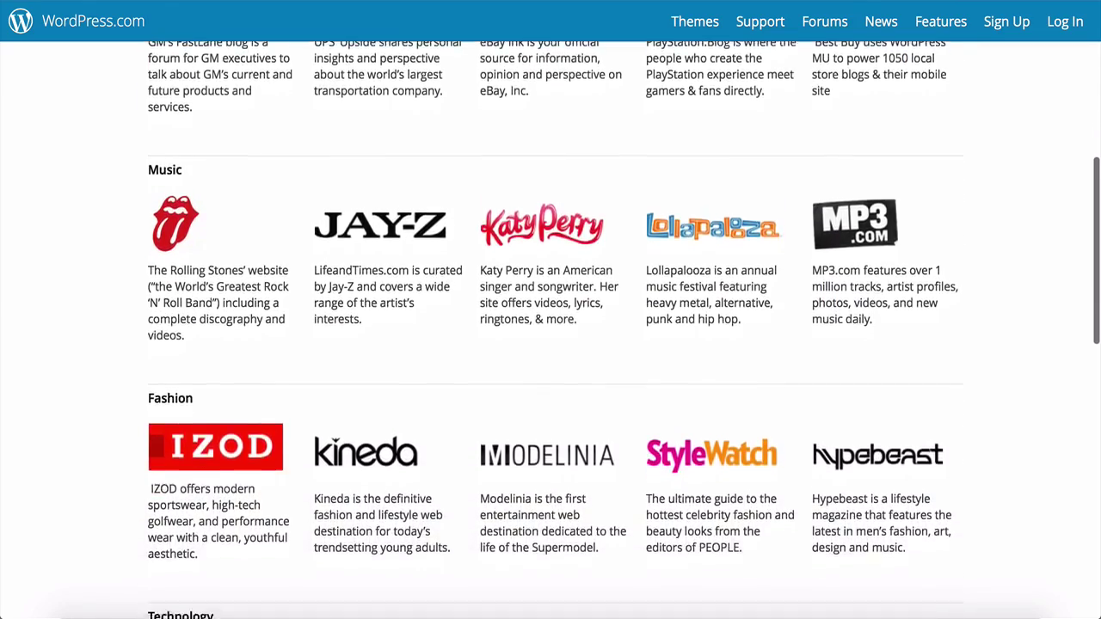
scroll(551, 309, "down", 2)
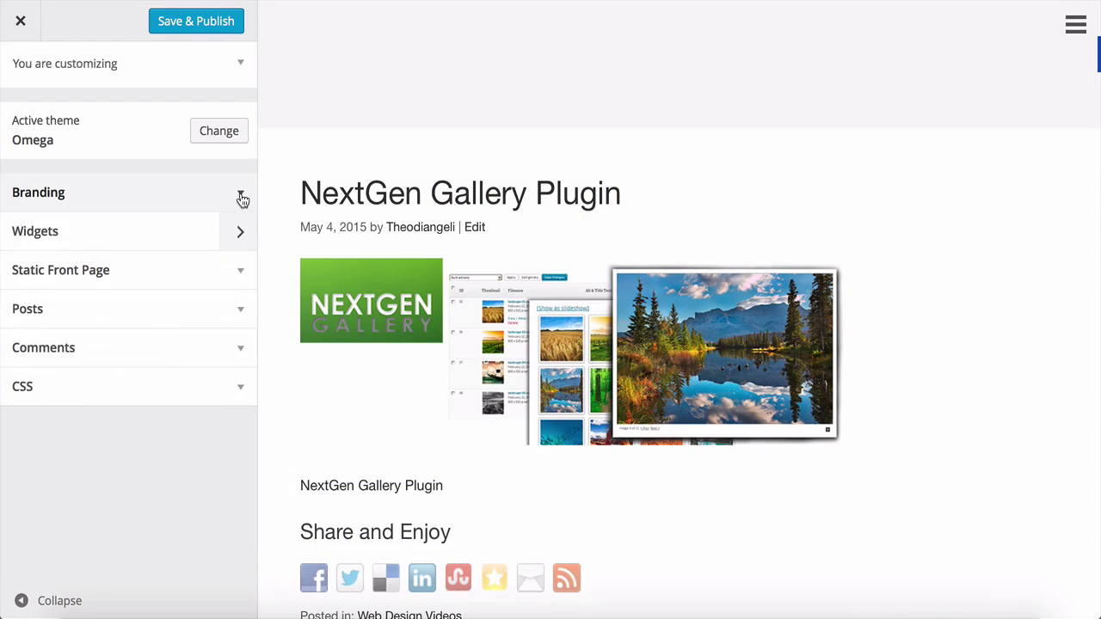
Fill in a site title and the tagline 'WebsitesMadeEasy.tv', then expand Static Front Page settings
left_click(241, 195)
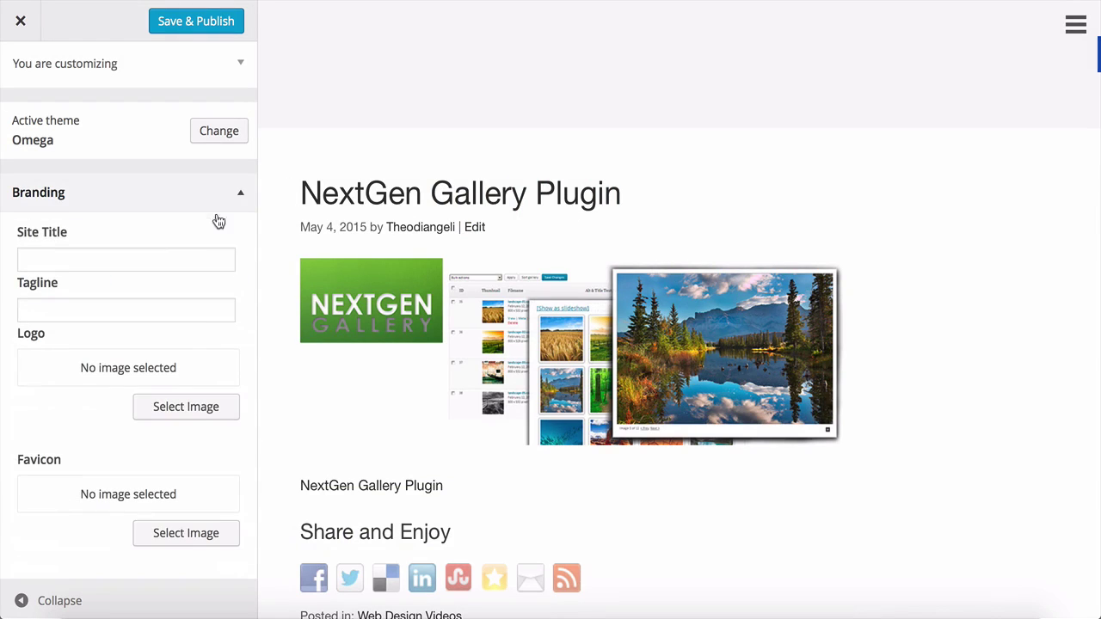
type("James")
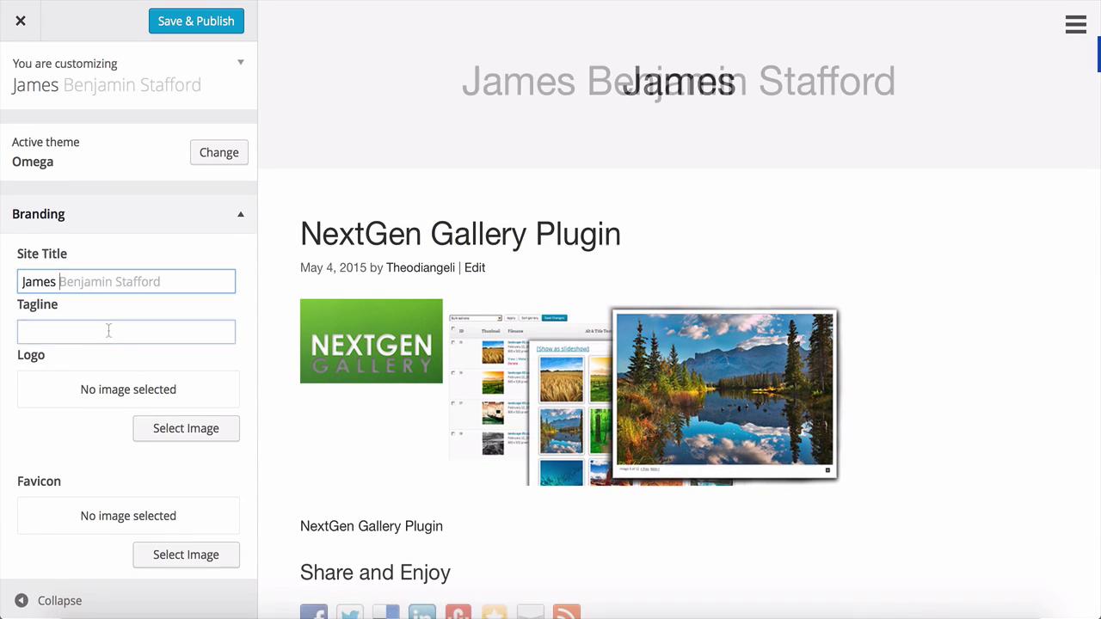
left_click(108, 331)
type("WebsitesMadeEasy.tv")
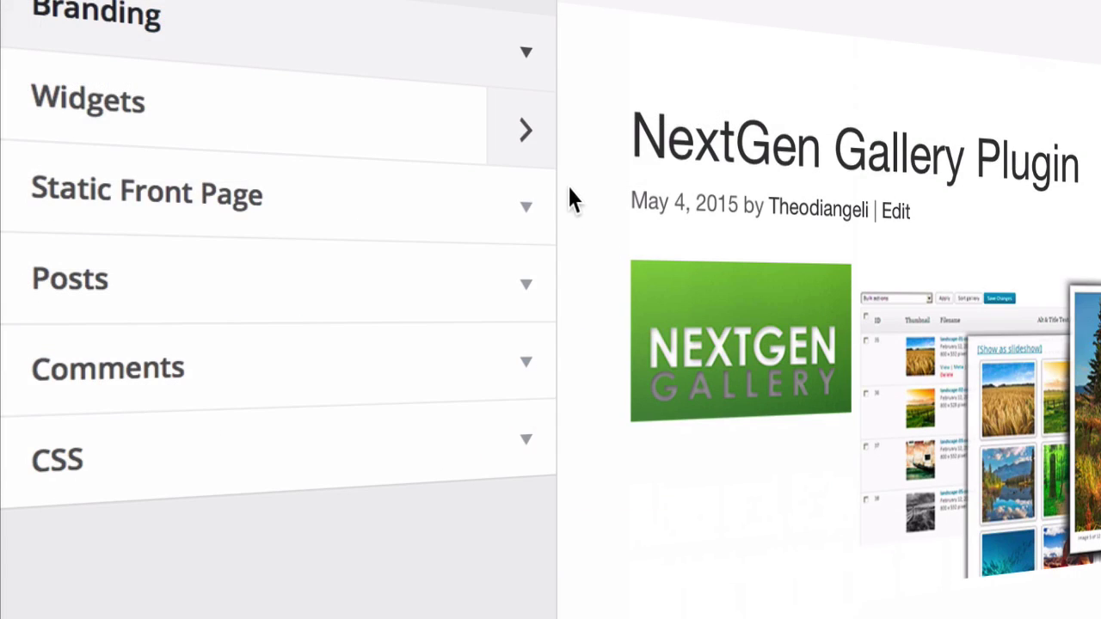
left_click(527, 215)
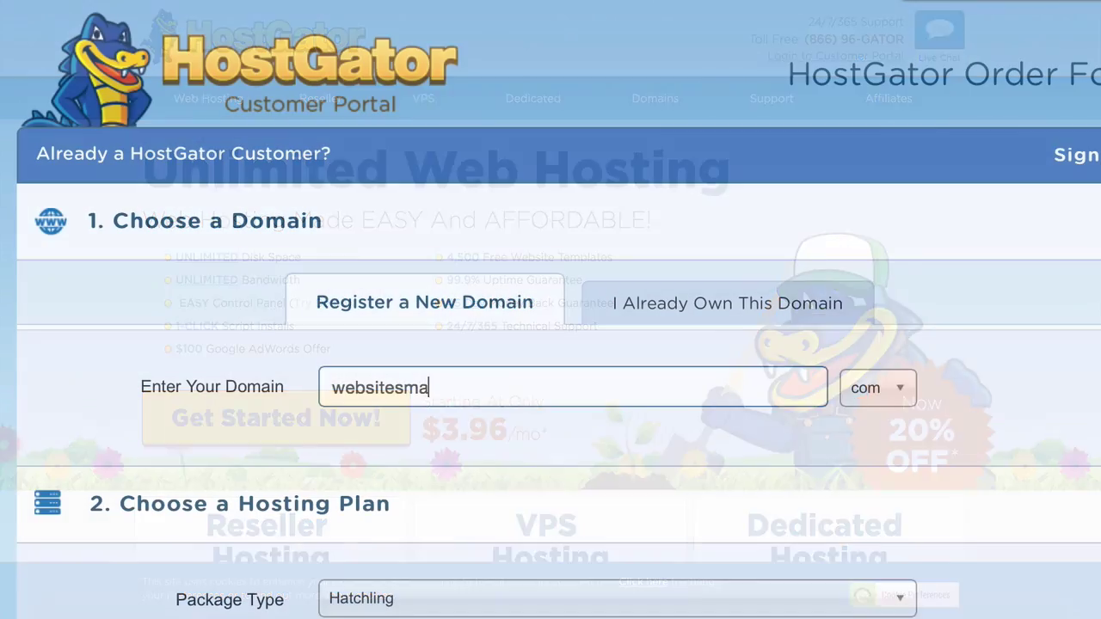
Continue typing the new domain name, now 'websitesmade', in the Enter Your Domain field
type("de")
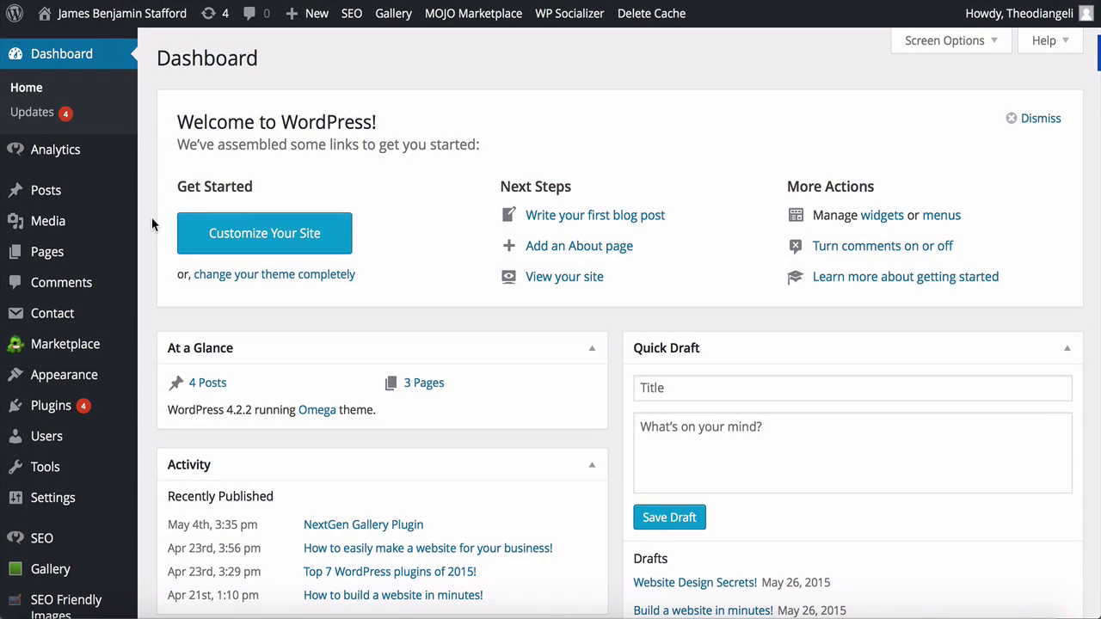
mouse_move(107, 263)
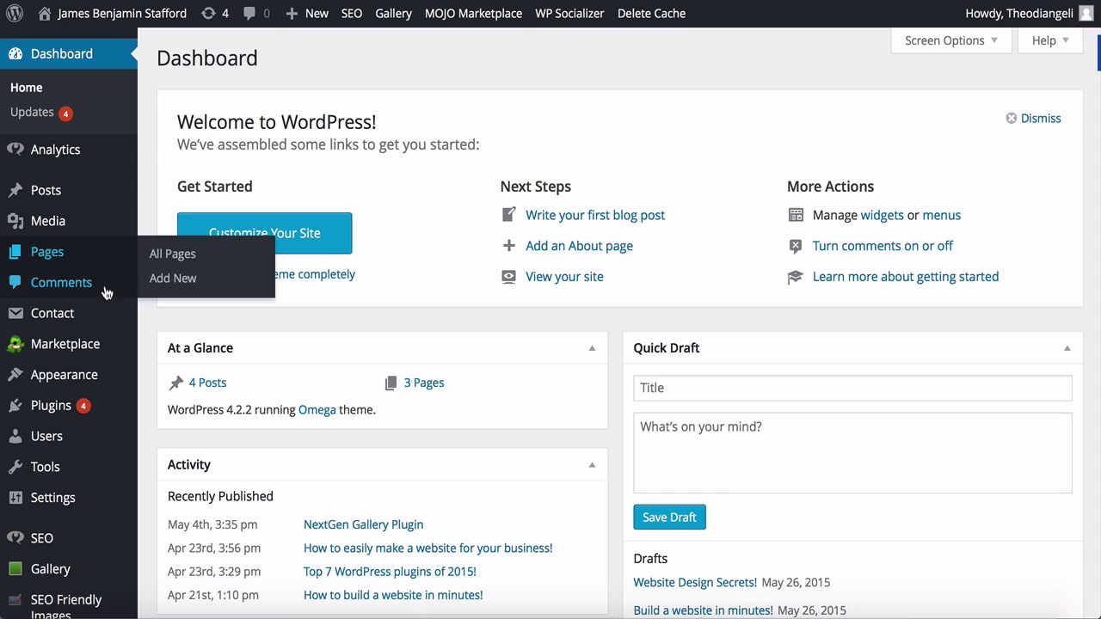
mouse_move(103, 377)
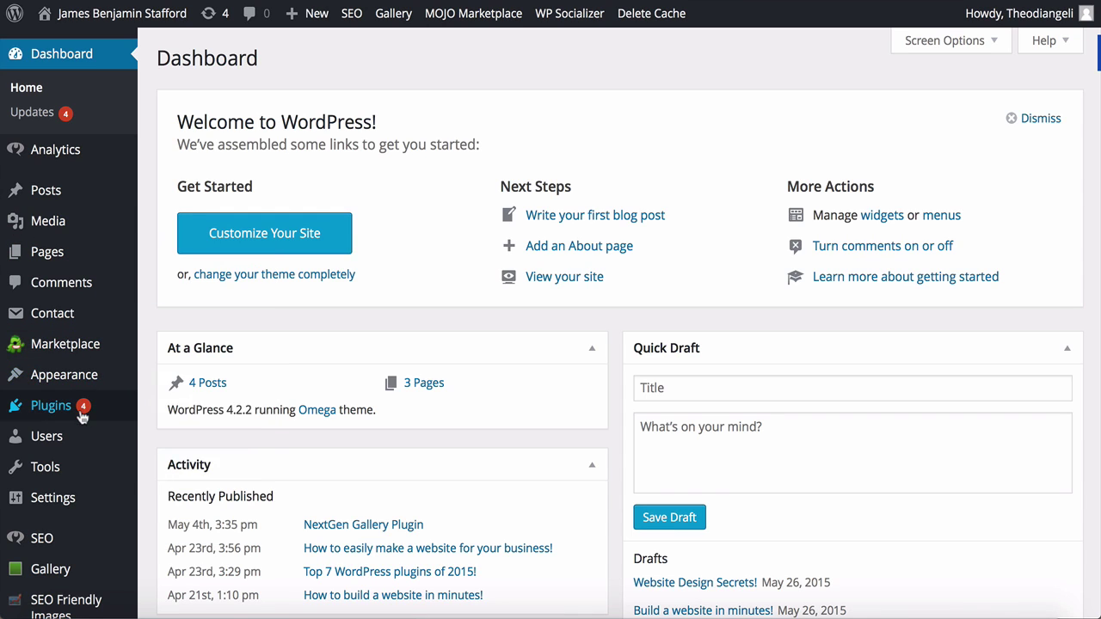
mouse_move(58, 514)
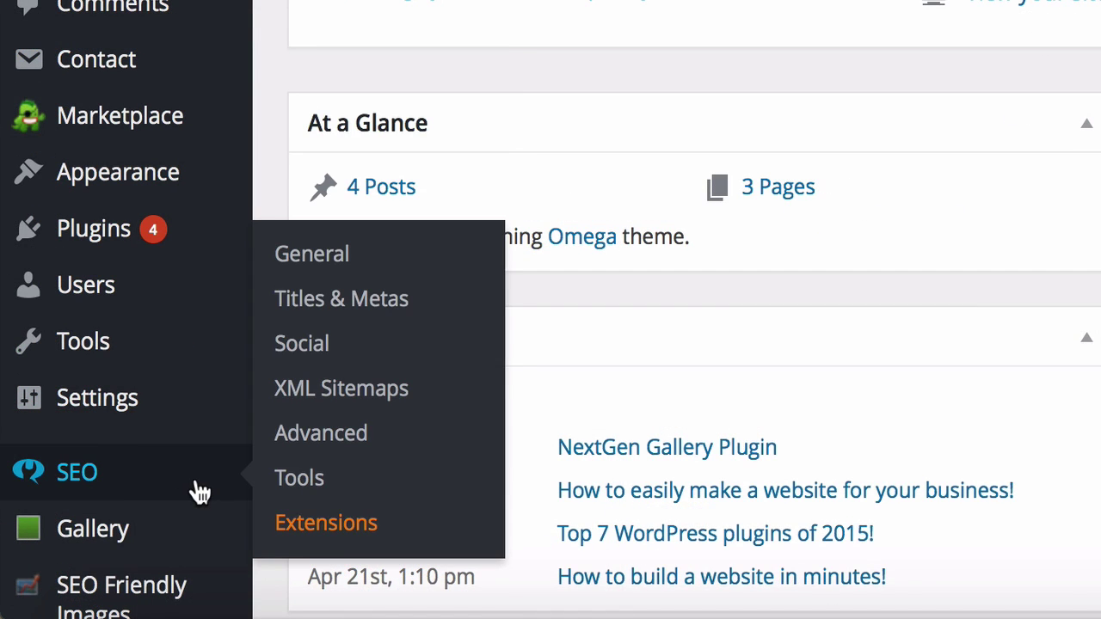
scroll(197, 487, "down", 3)
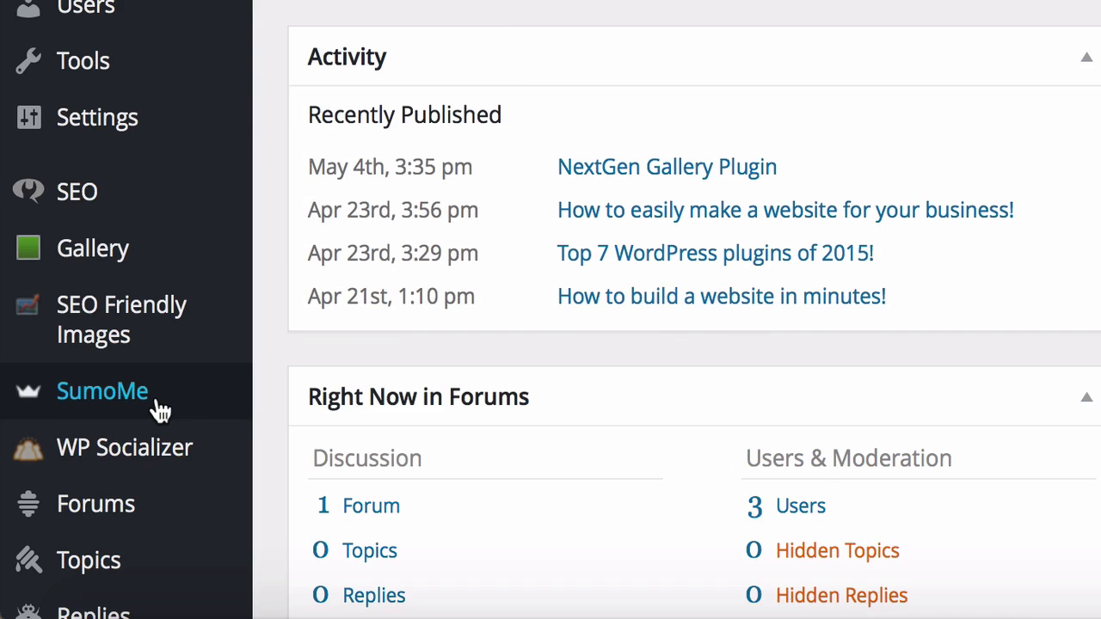
mouse_move(160, 477)
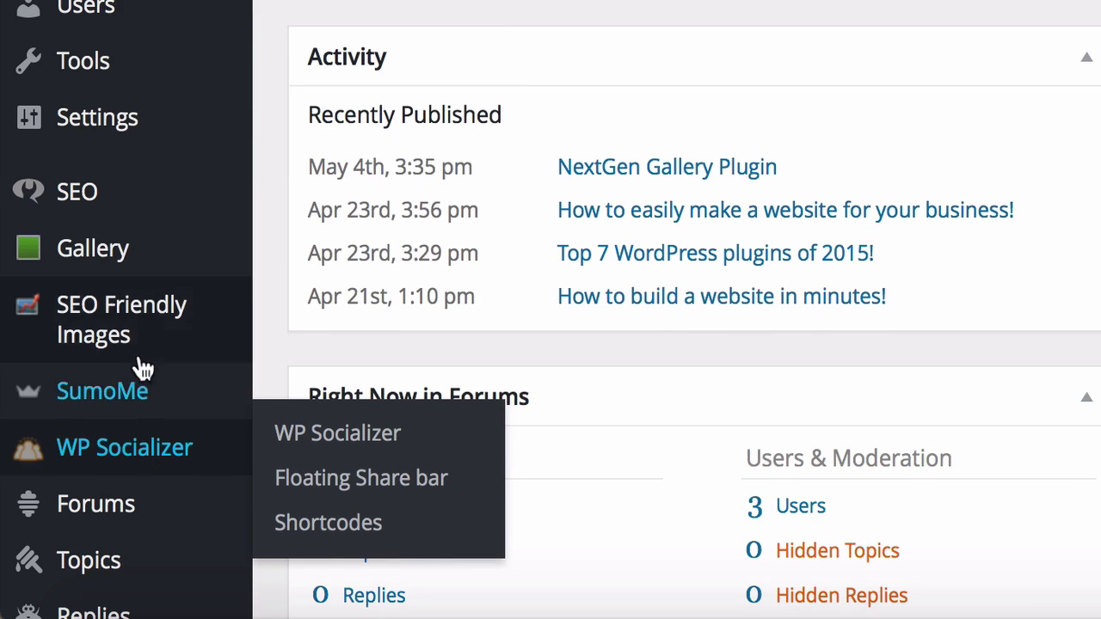
mouse_move(105, 207)
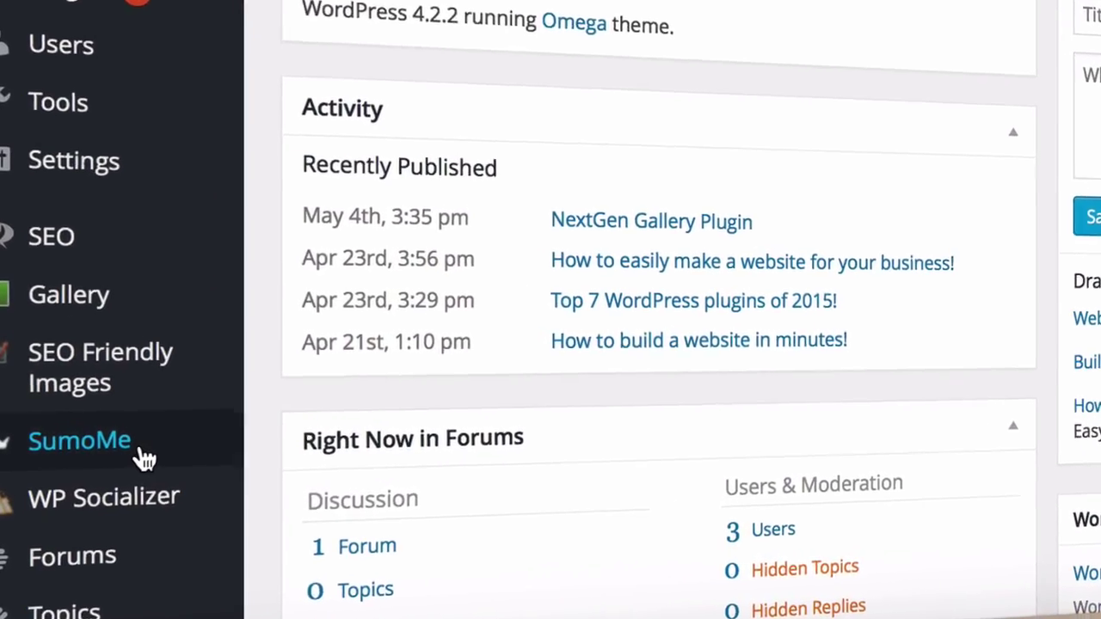
Finish the heading 'Subscribe for a FREE Website PDF!' and write the Top 10 Website Design Shortcuts signup message
type("ubscribe for a FREE Website PDF!")
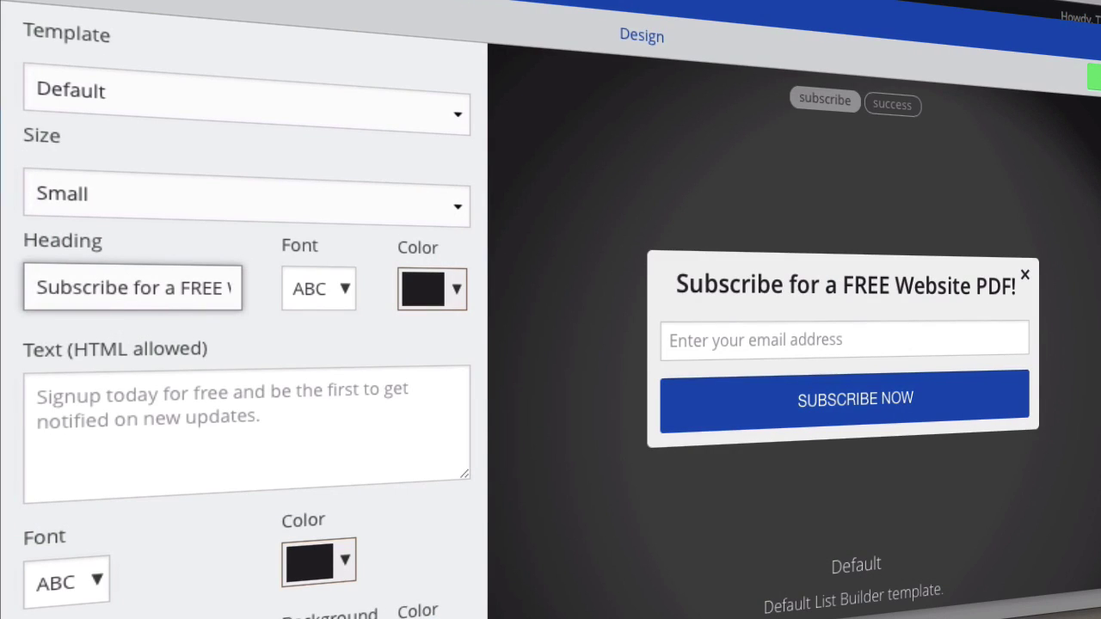
left_click(52, 395)
type("Signup")
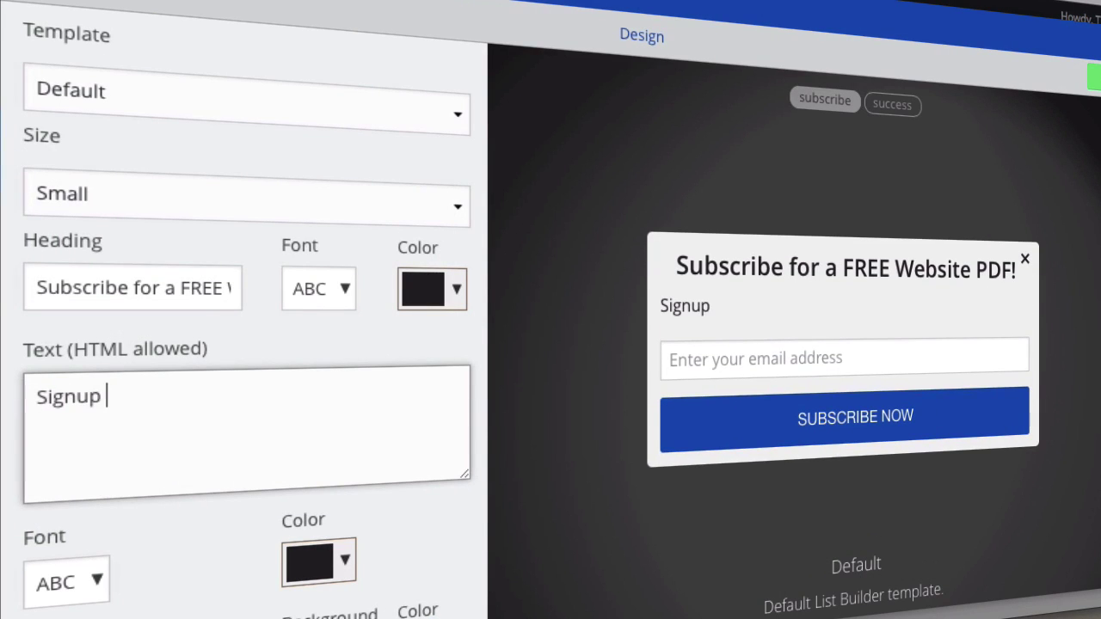
type("today for free and be the first to receive my Top 10 Website Design Shortcuts PDF!")
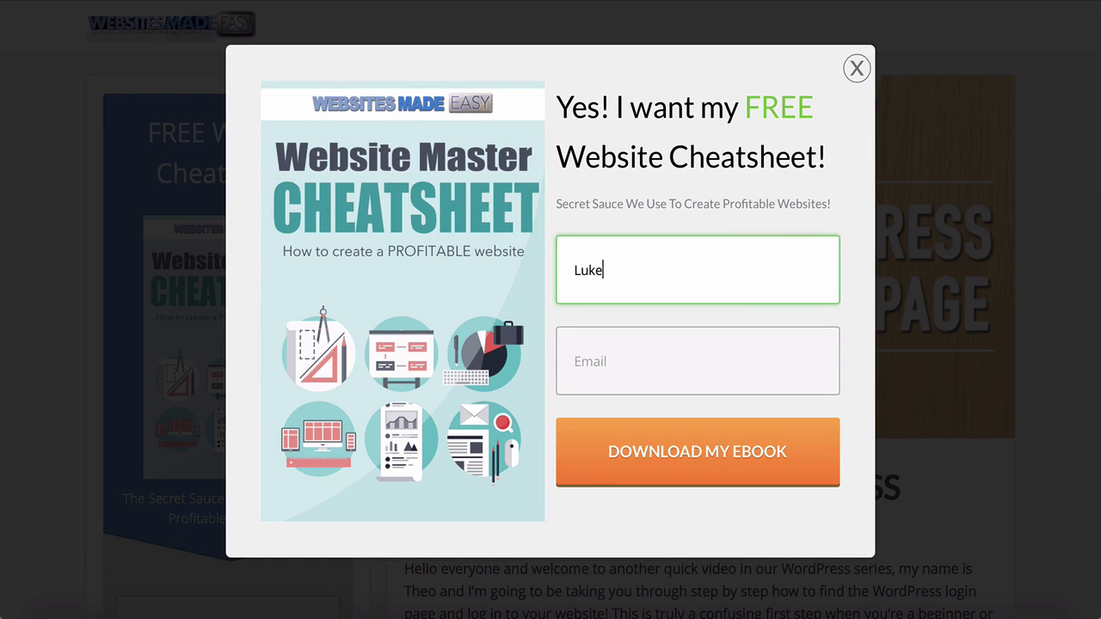
key("Tab")
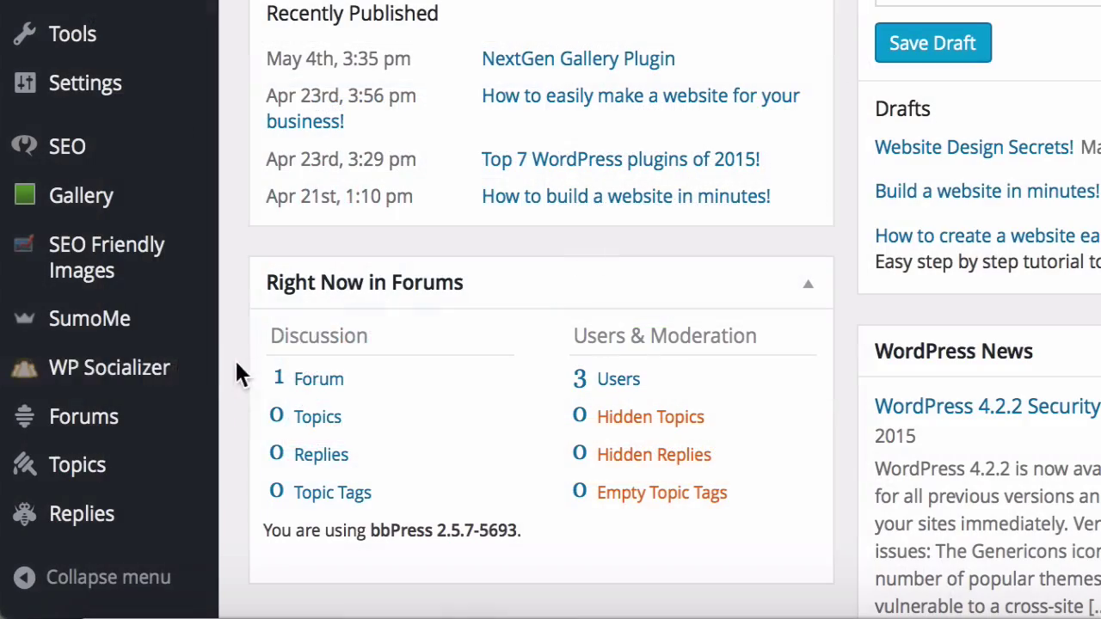
mouse_move(168, 383)
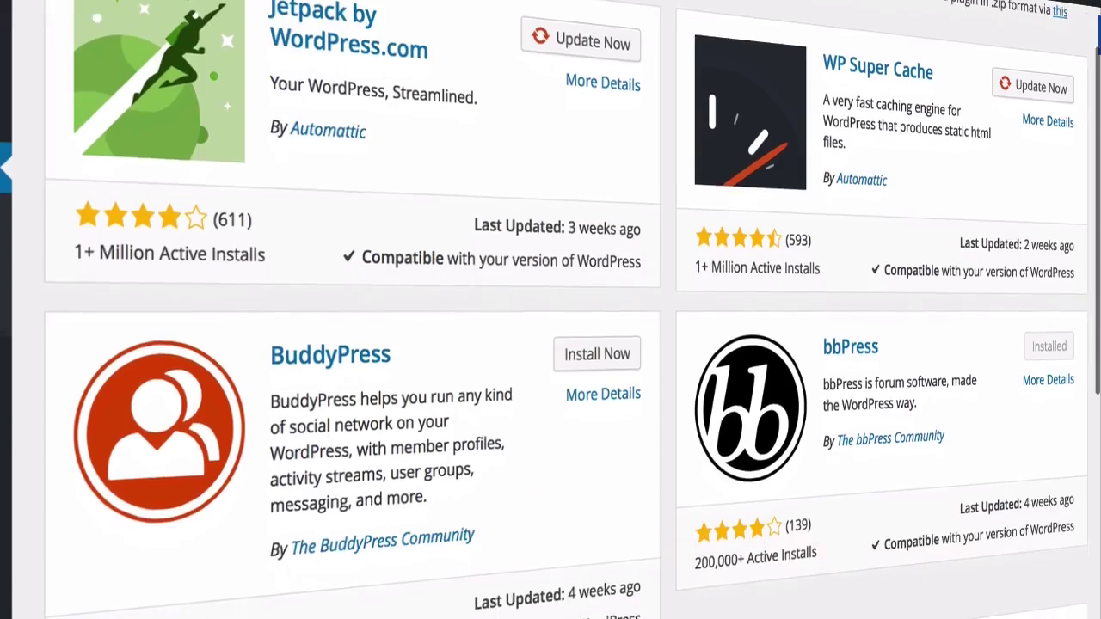
Scroll through the Plugins > Add New directory listings and a plugin's details
scroll(550, 310, "down", 5)
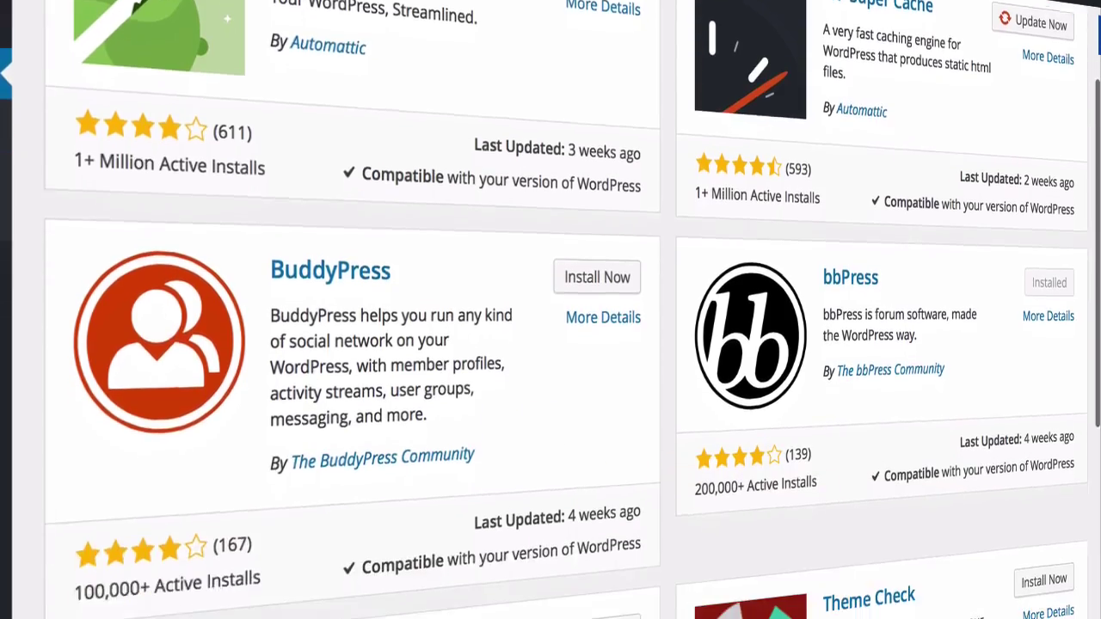
scroll(550, 309, "down", 5)
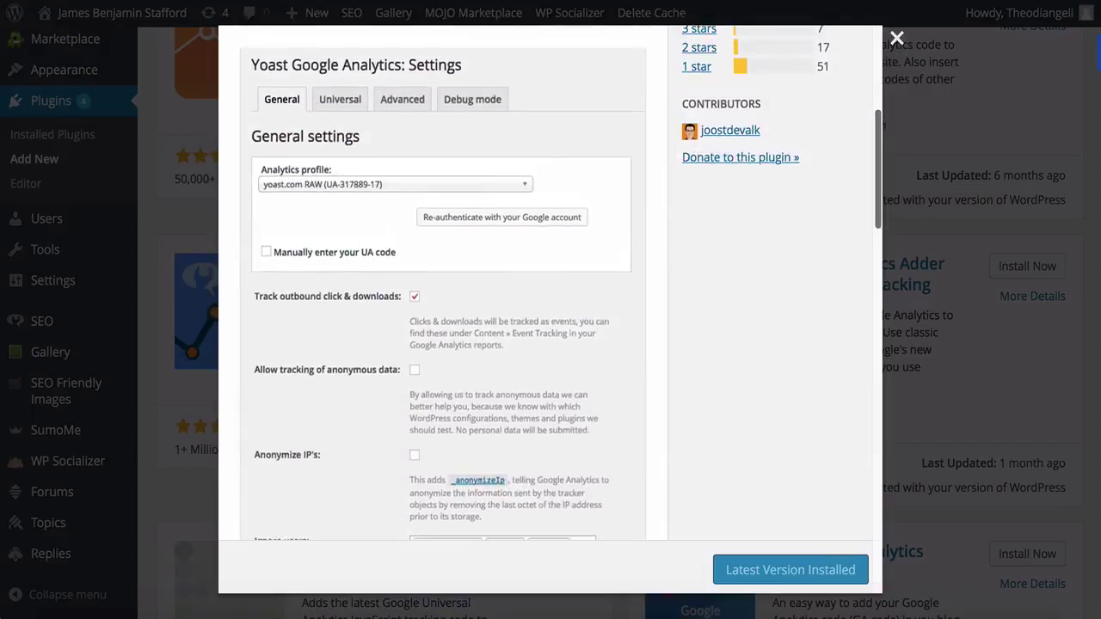
scroll(444, 310, "up", 2)
scroll(443, 310, "up", 5)
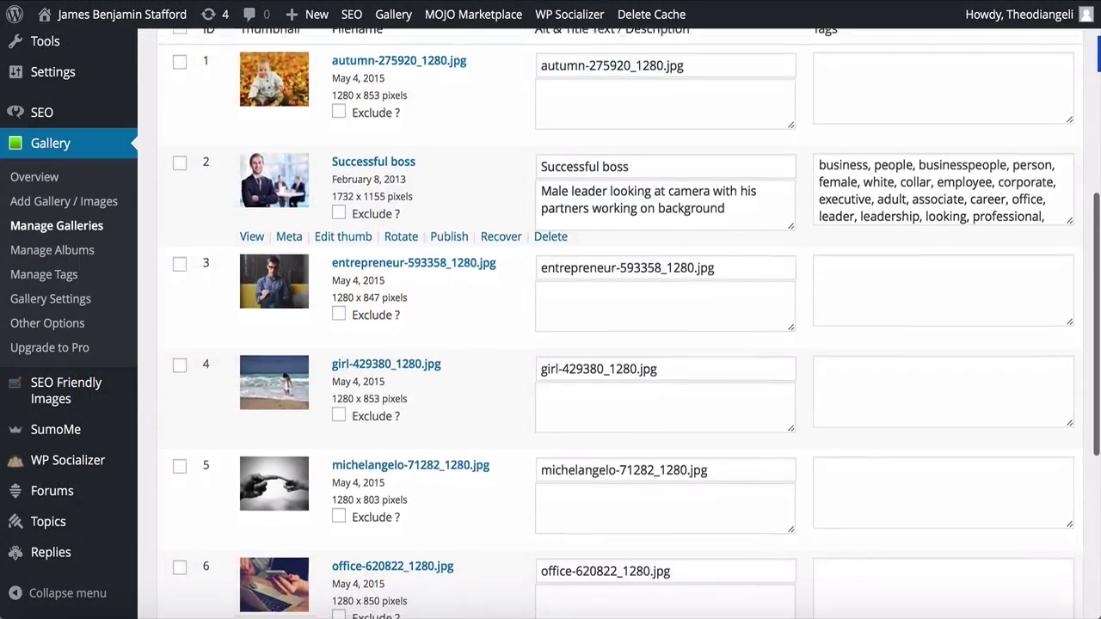
scroll(620, 327, "down", 5)
scroll(620, 327, "down", 2)
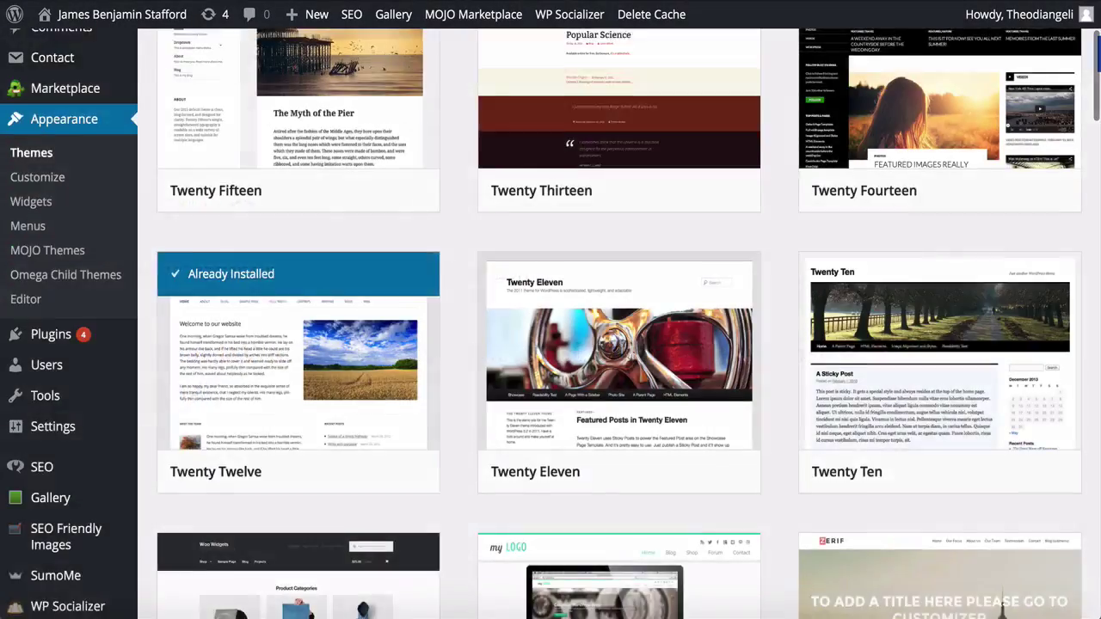
Scroll back up and bring up the Appearance submenu from the admin dashboard
scroll(551, 323, "up", 3)
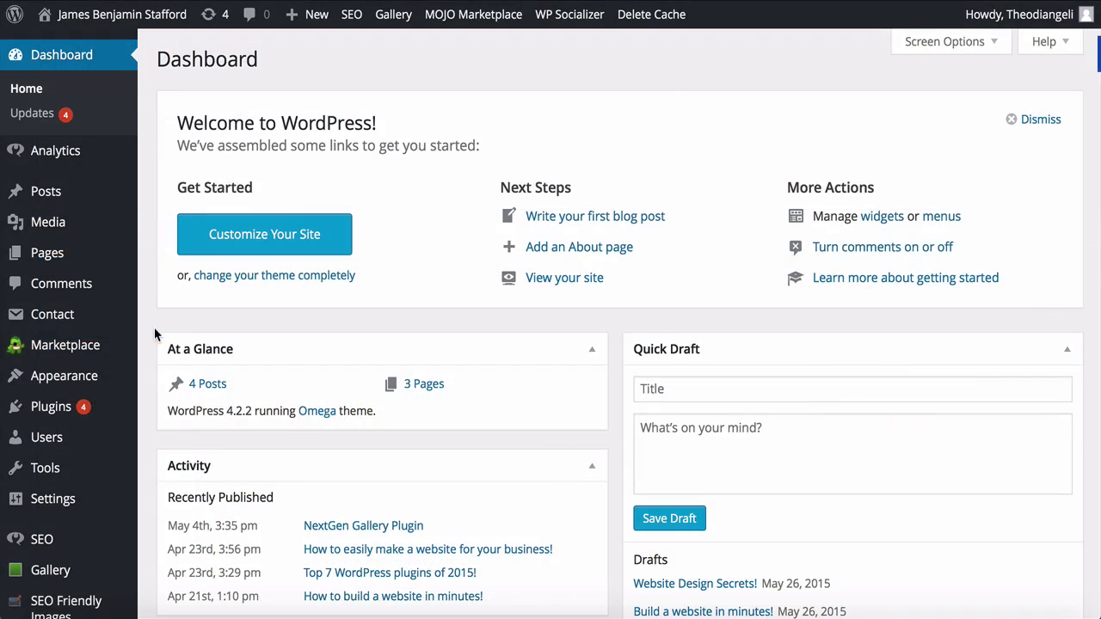
mouse_move(142, 387)
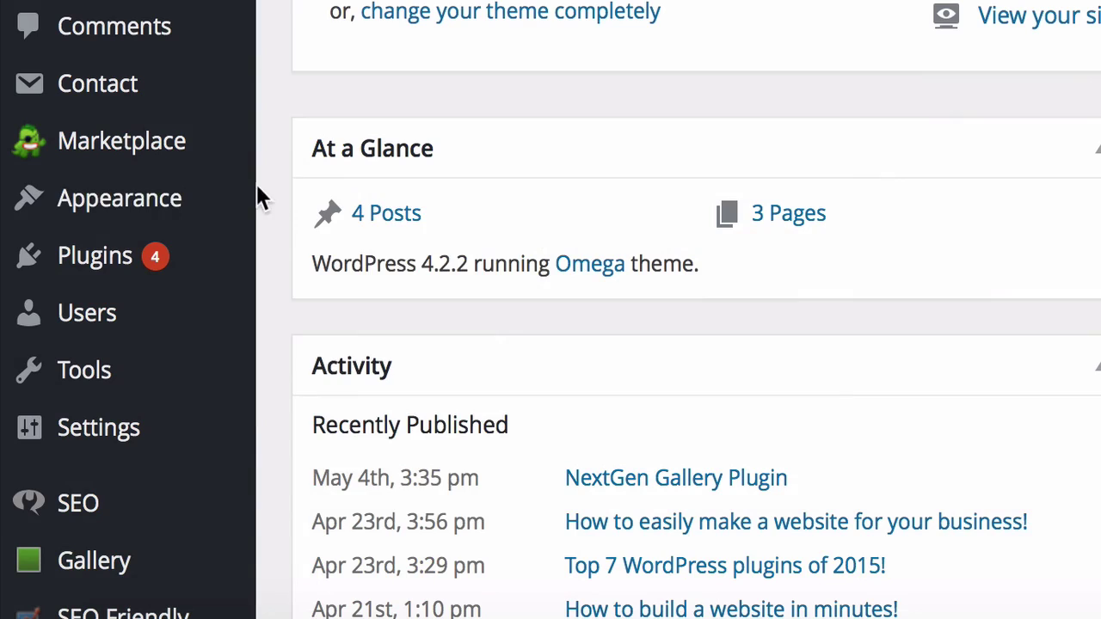
mouse_move(228, 209)
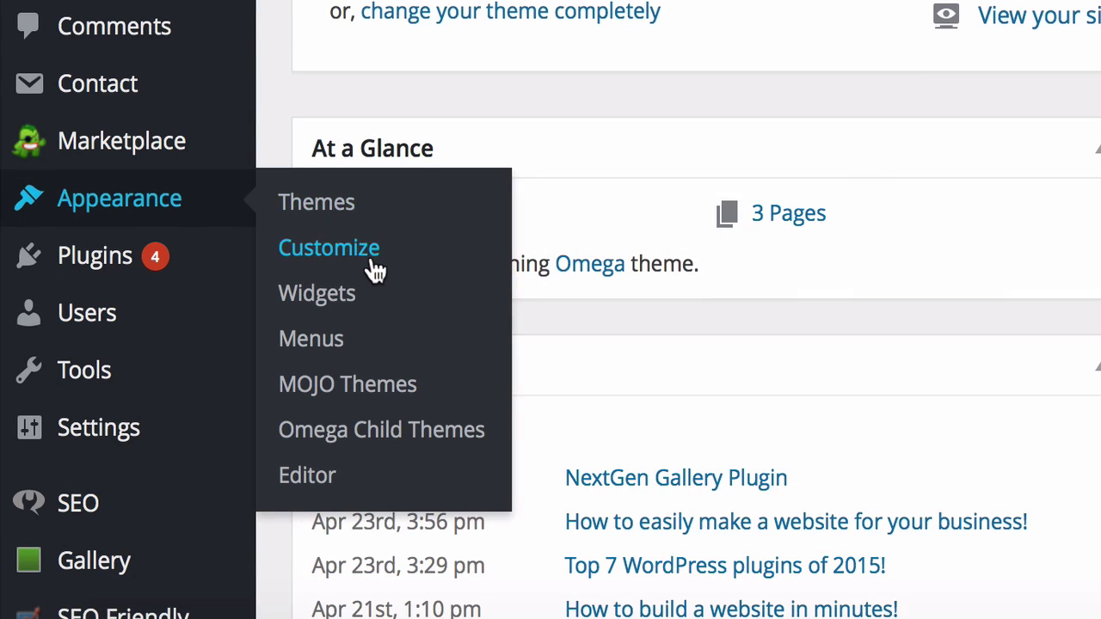
left_click(363, 302)
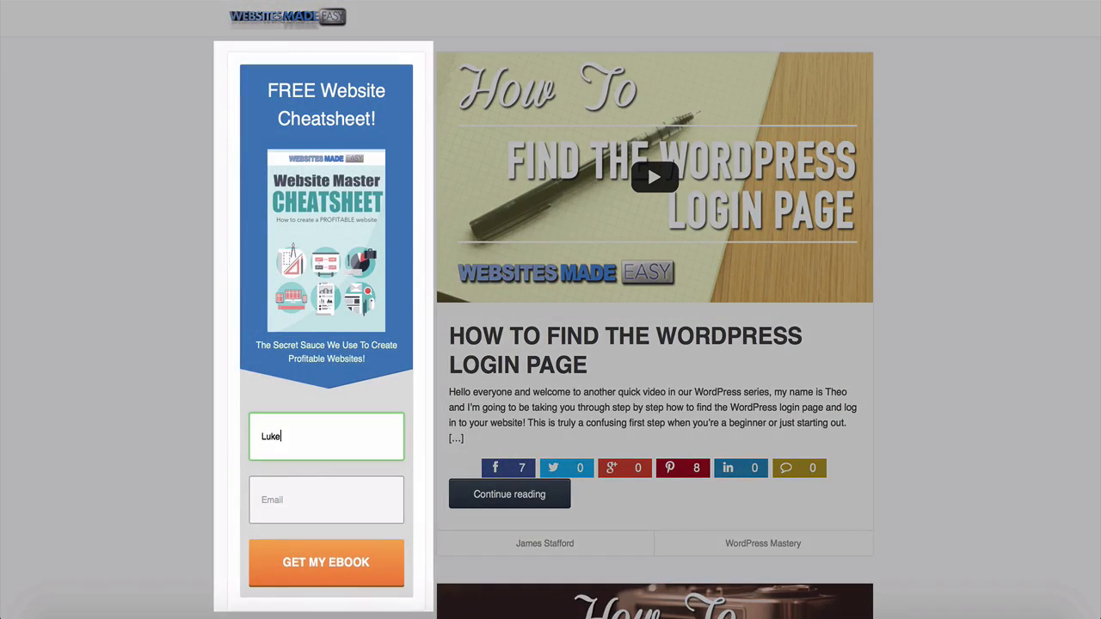
key("Tab")
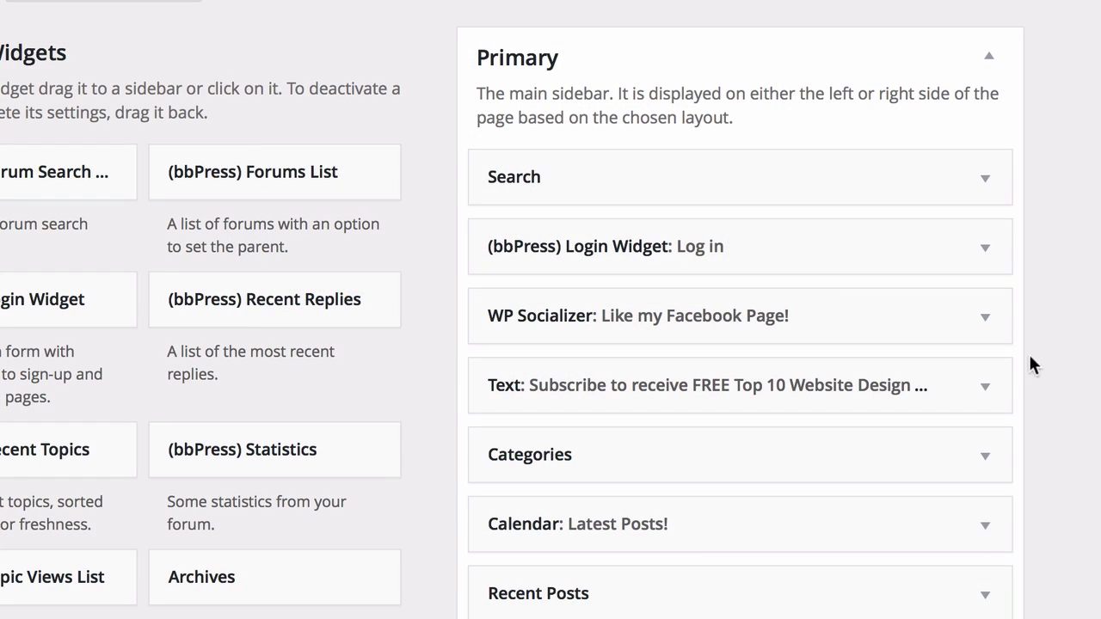
left_click(987, 389)
scroll(989, 386, "down", 5)
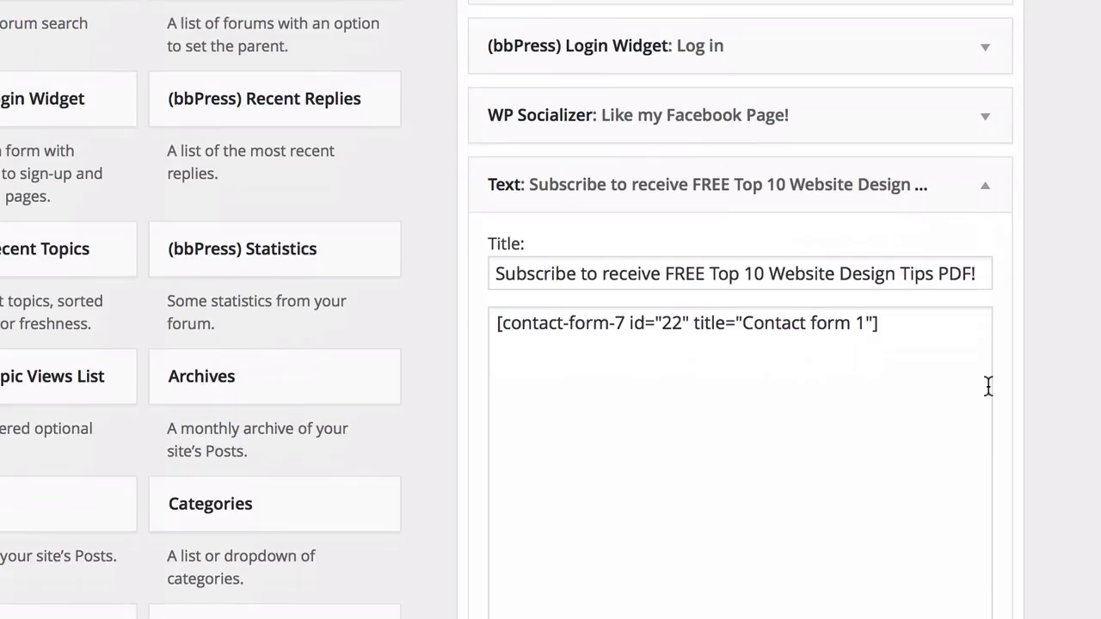
scroll(988, 387, "down", 1)
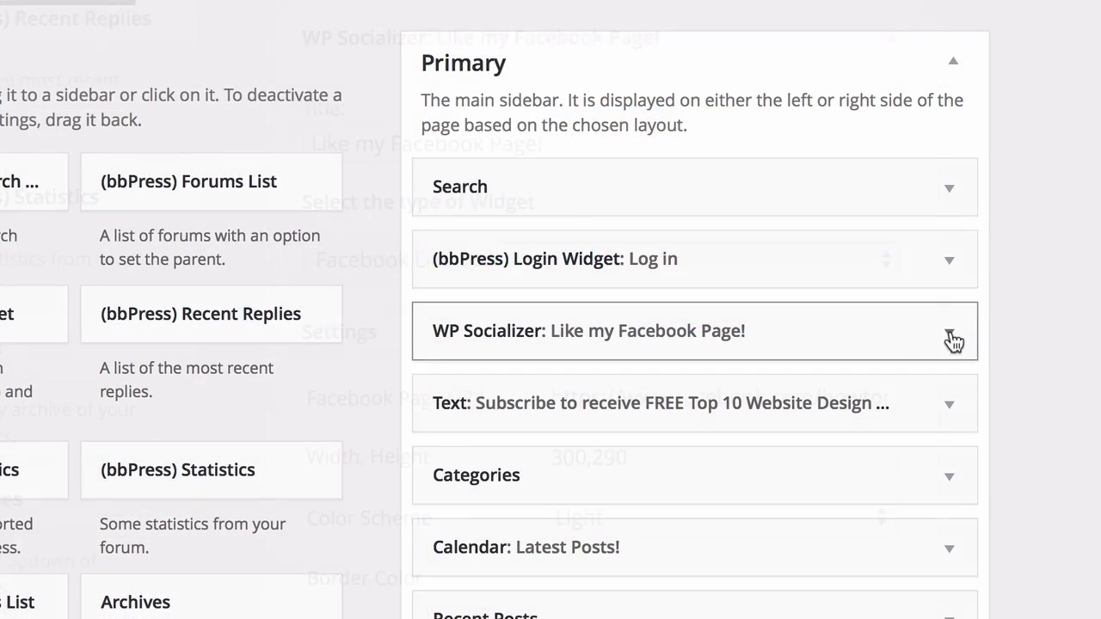
left_click(950, 332)
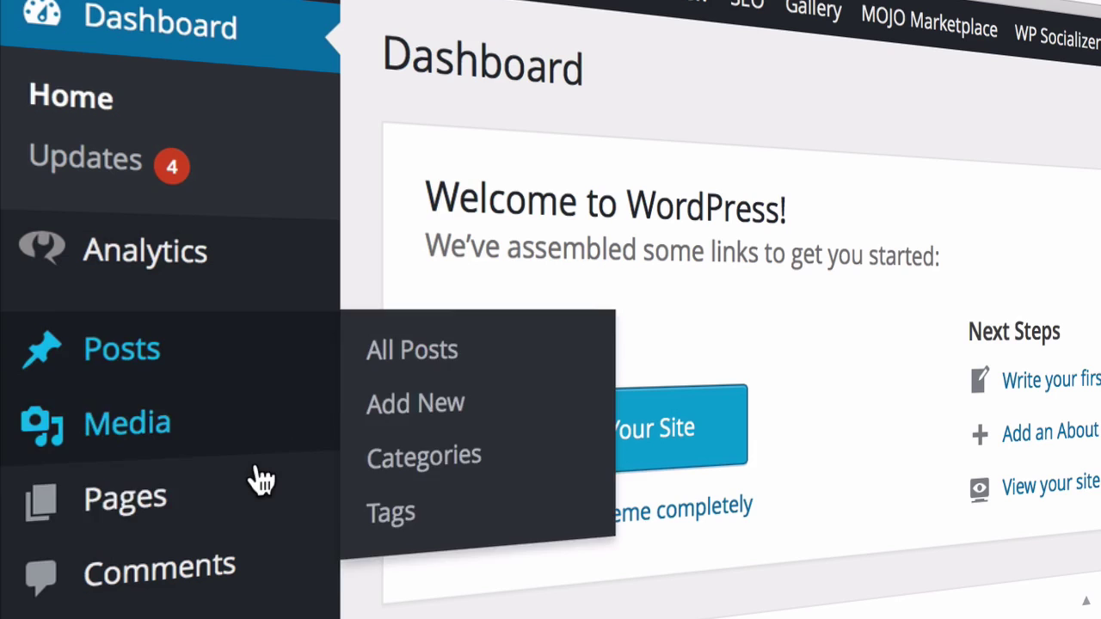
Enter 'om' as the new page's title, then go back to the Dashboard's saved drafts
mouse_move(254, 512)
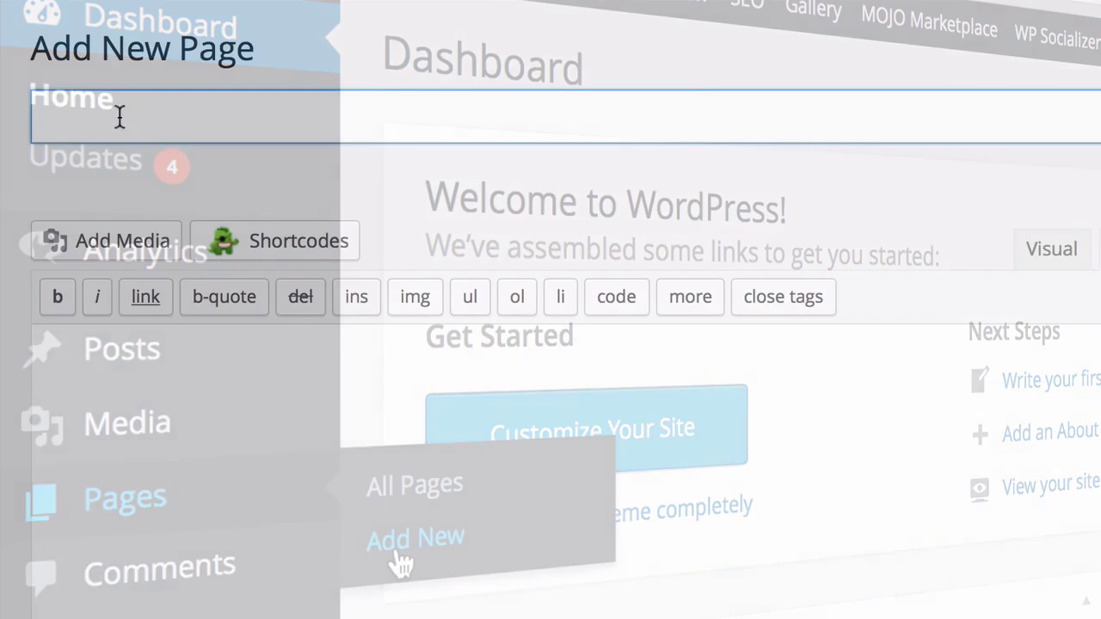
type("om")
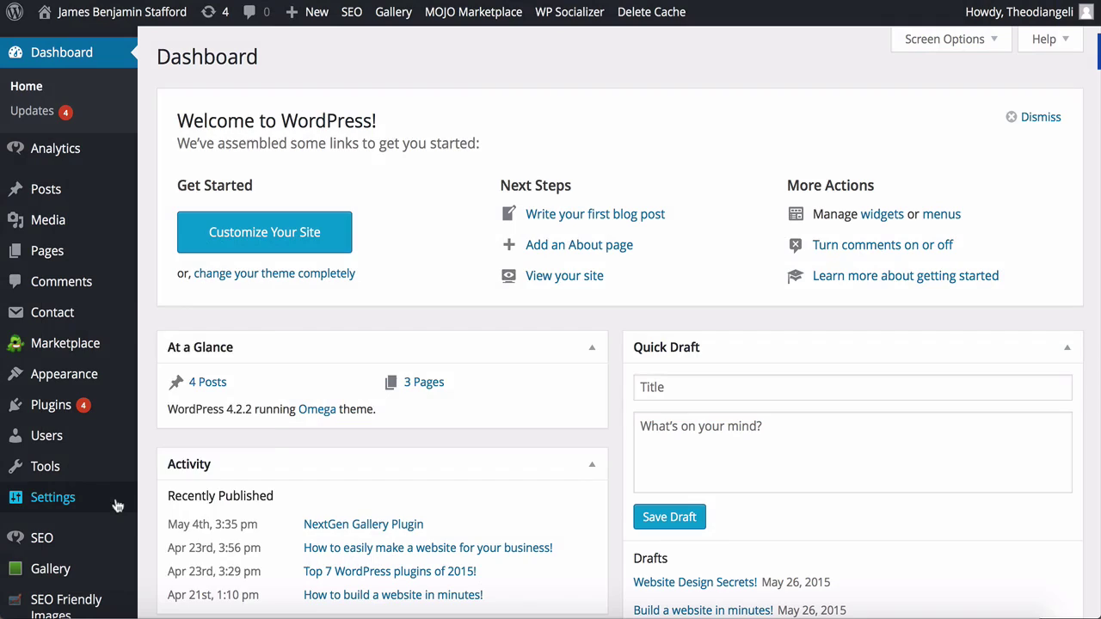
Open Settings > General and review the WebsitesMadeEasy.tv tagline, UTC+0 timezone and date format
mouse_move(117, 506)
left_click(171, 346)
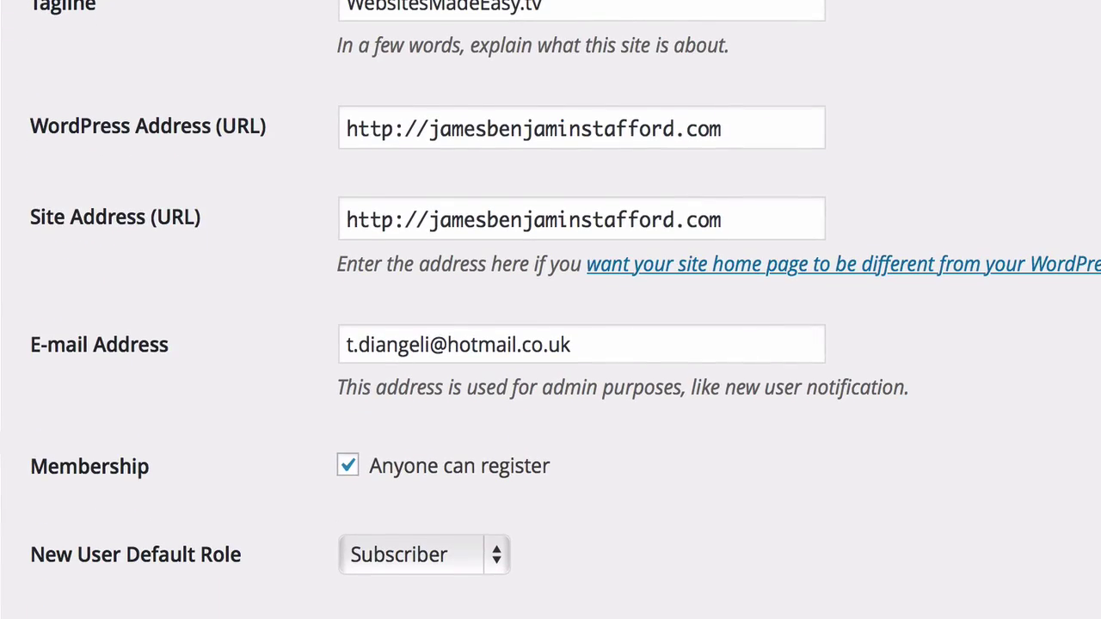
scroll(551, 344, "down", 2)
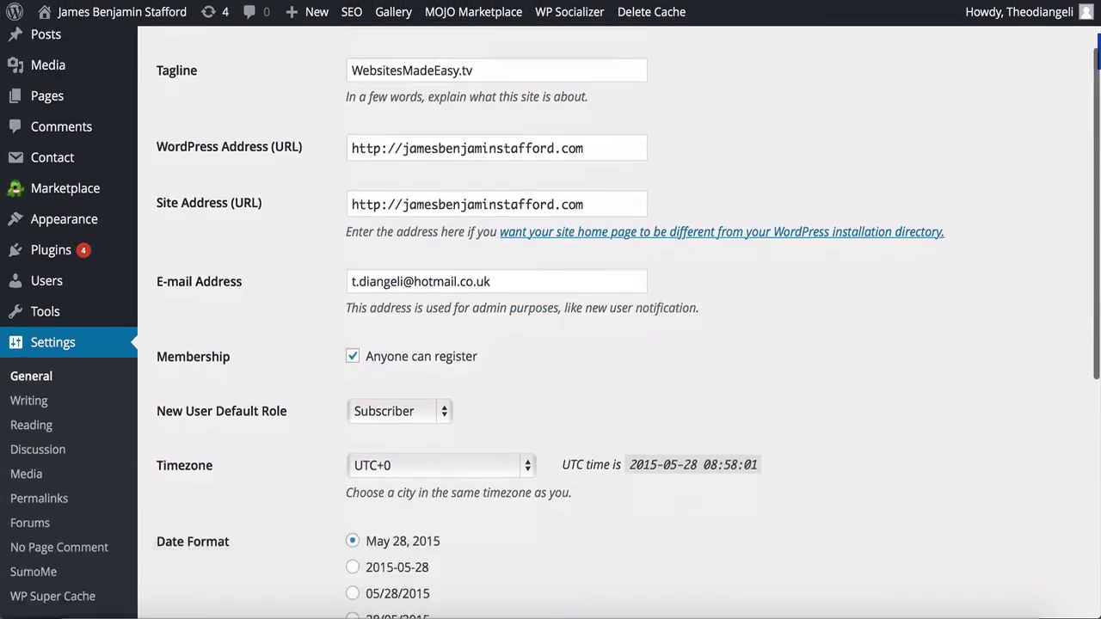
scroll(550, 344, "down", 6)
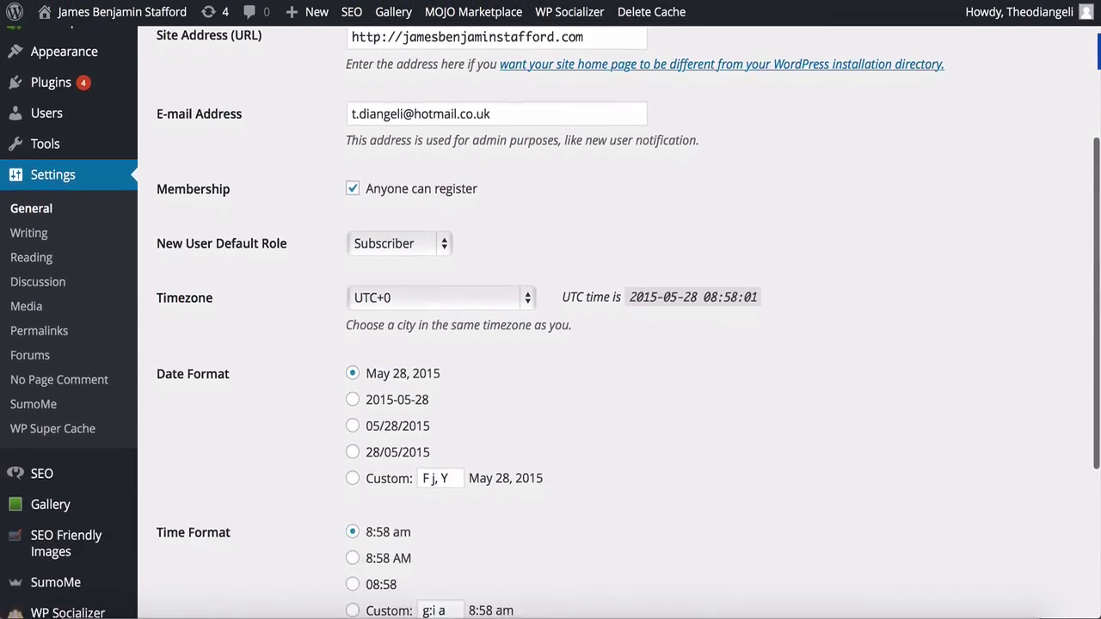
scroll(551, 344, "down", 1)
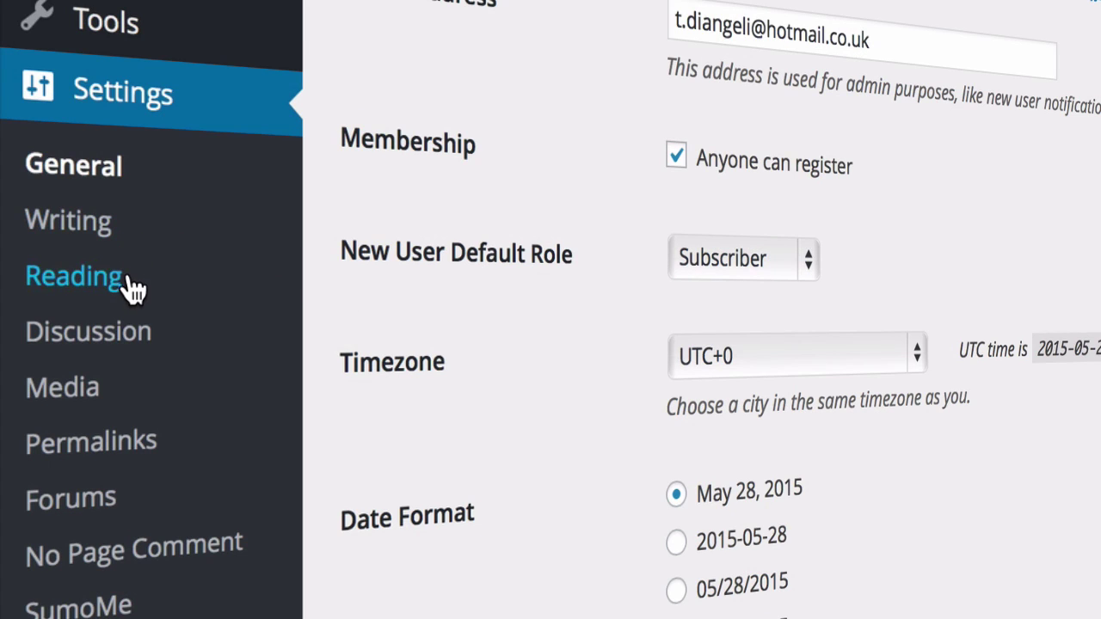
Open Settings > Reading and check that the front page displays the latest posts
left_click(129, 284)
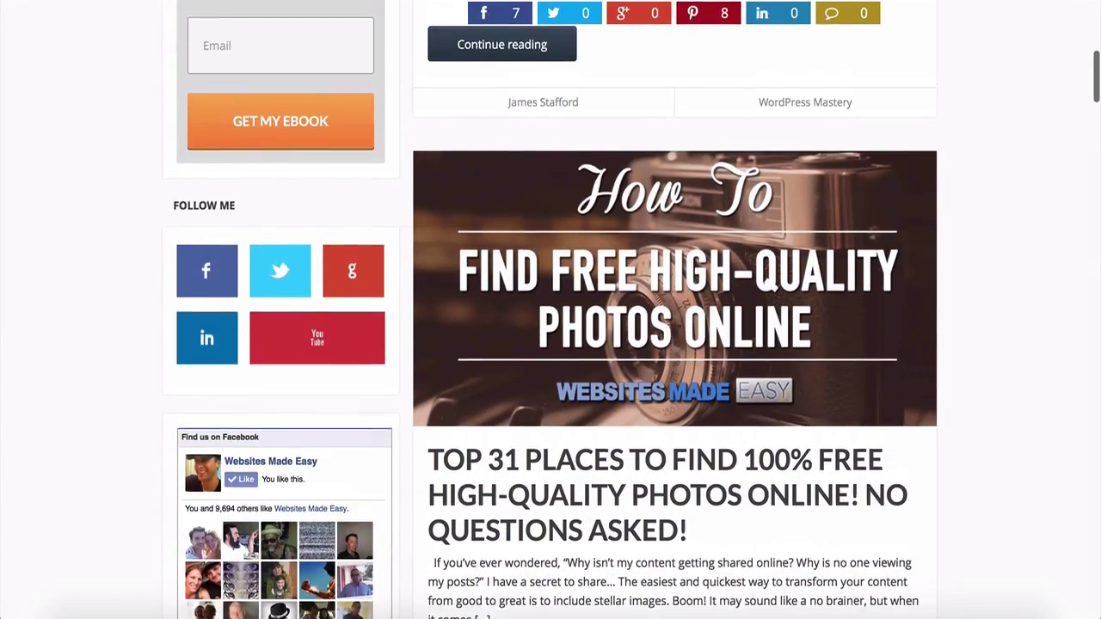
scroll(550, 310, "up", 5)
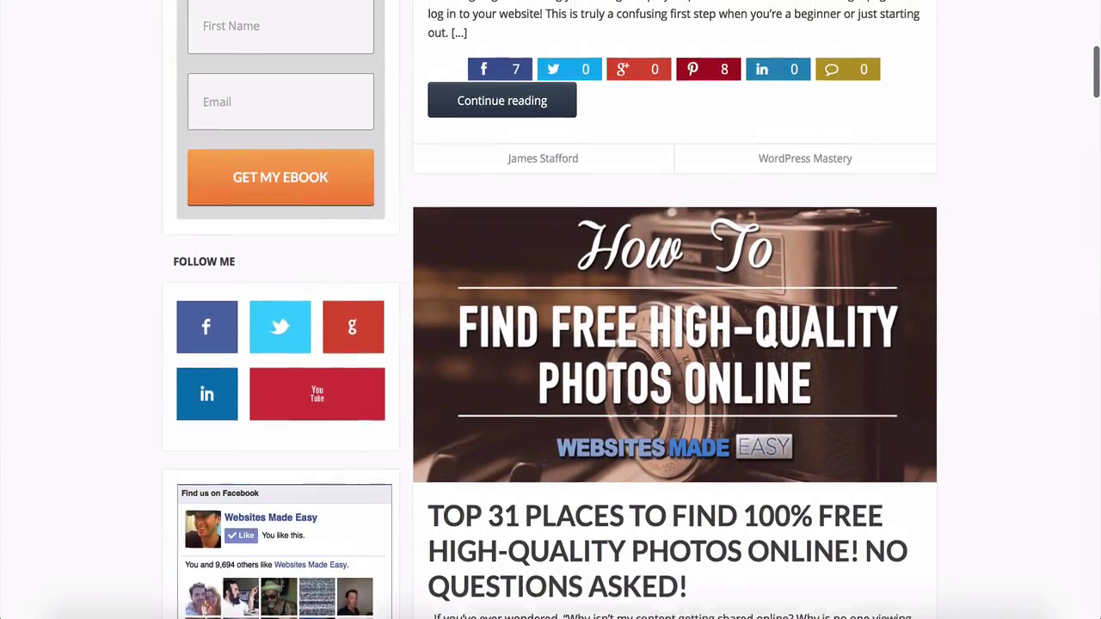
scroll(551, 310, "up", 3)
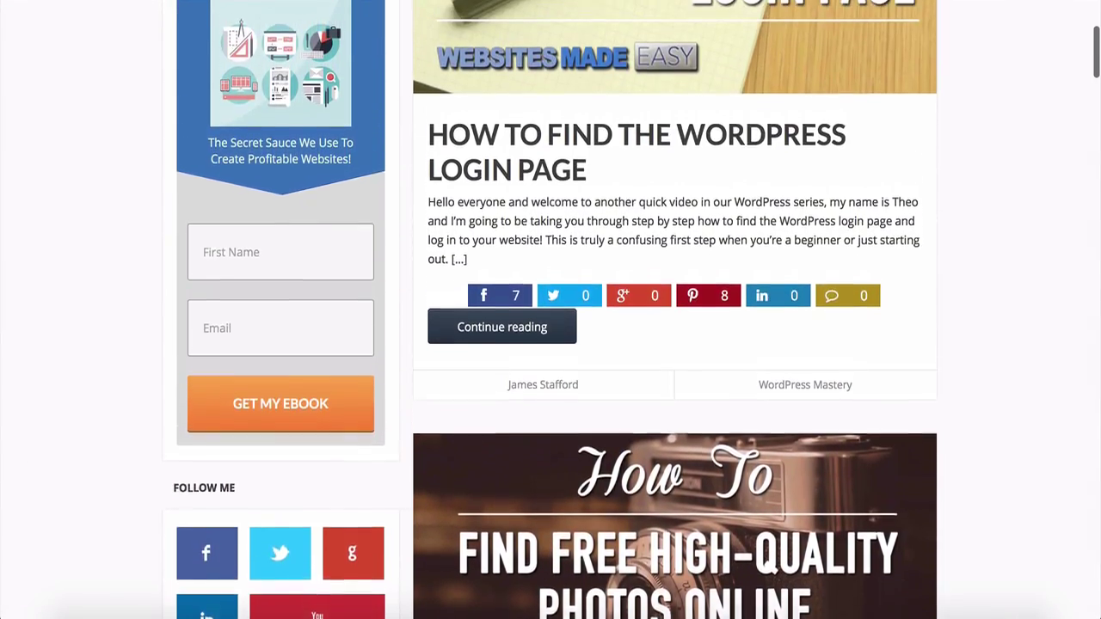
scroll(550, 310, "up", 3)
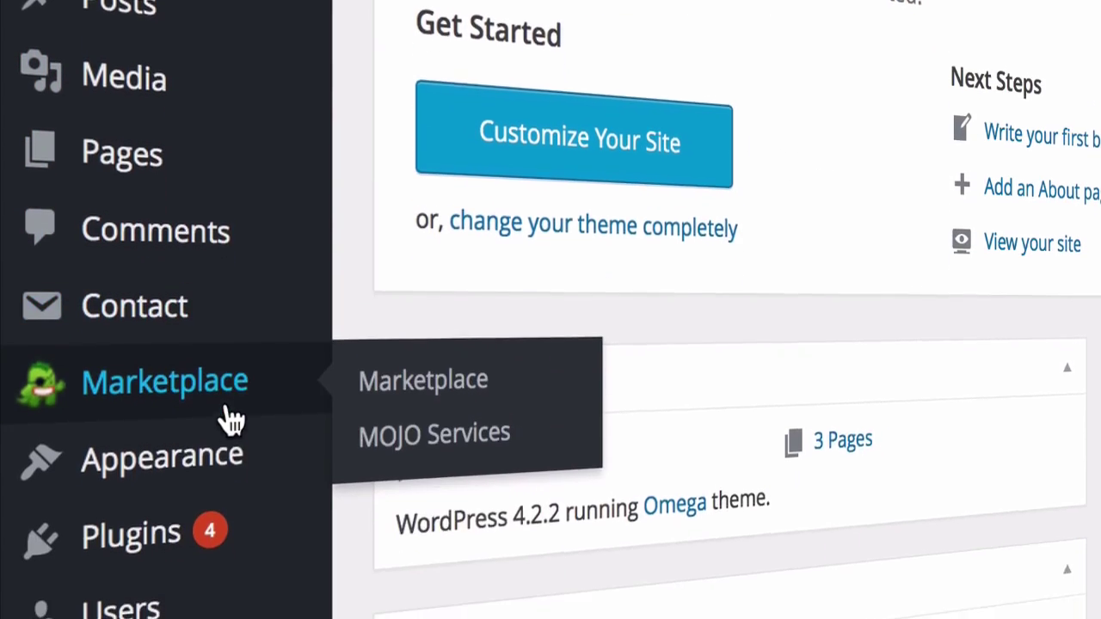
On the Widgets page, drag the Calendar widget into the Primary sidebar below Categories
mouse_move(229, 465)
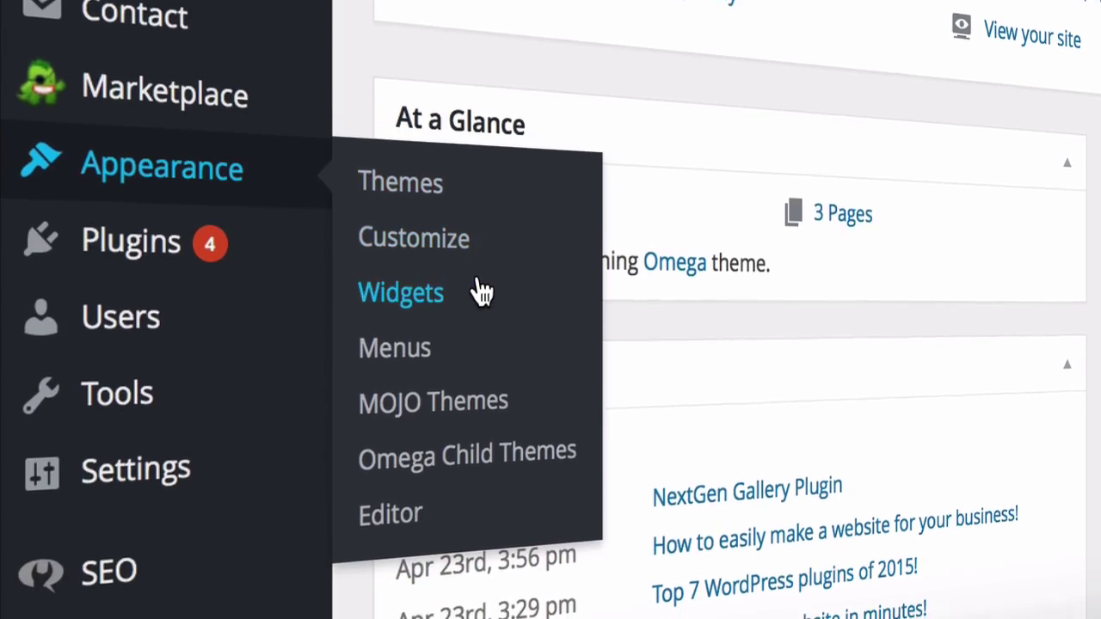
left_click(473, 331)
left_click_drag(304, 360, 526, 428)
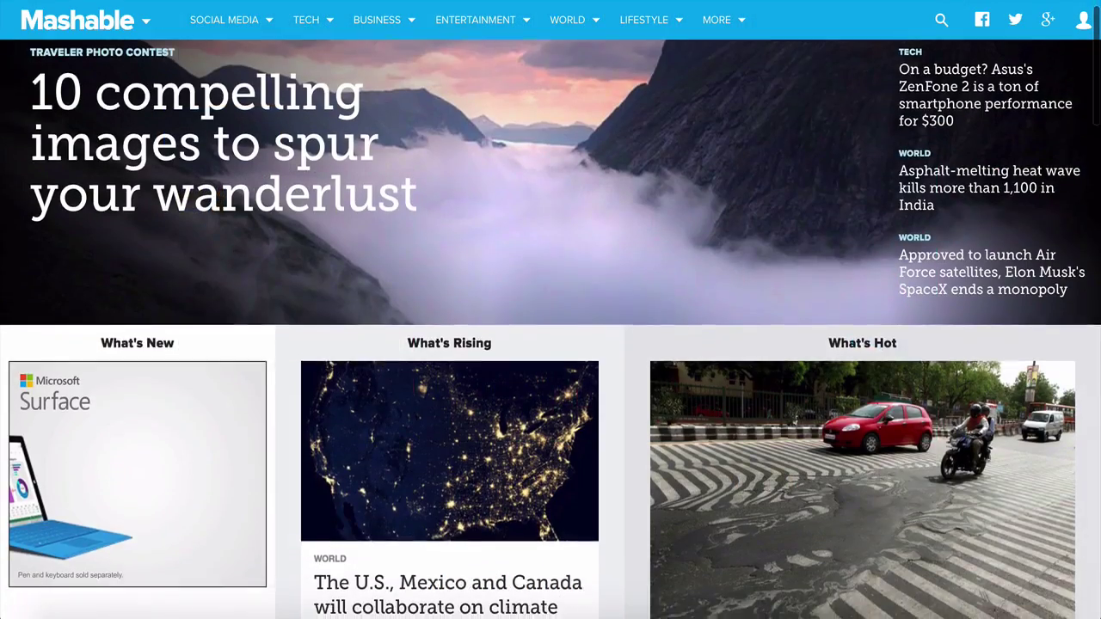
scroll(550, 345, "down", 2)
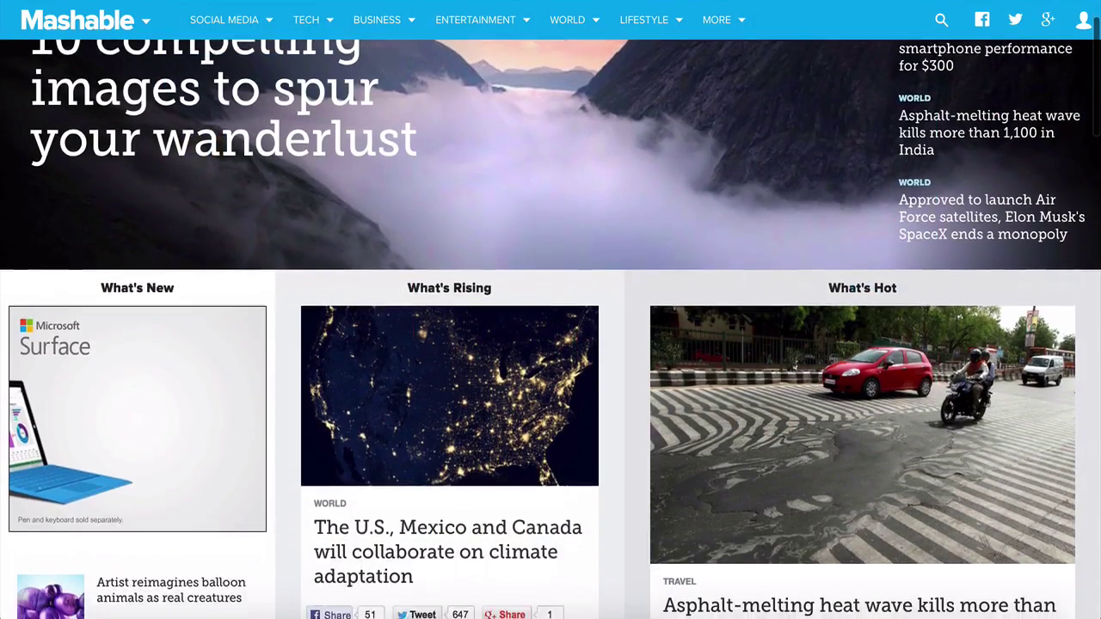
scroll(551, 344, "down", 3)
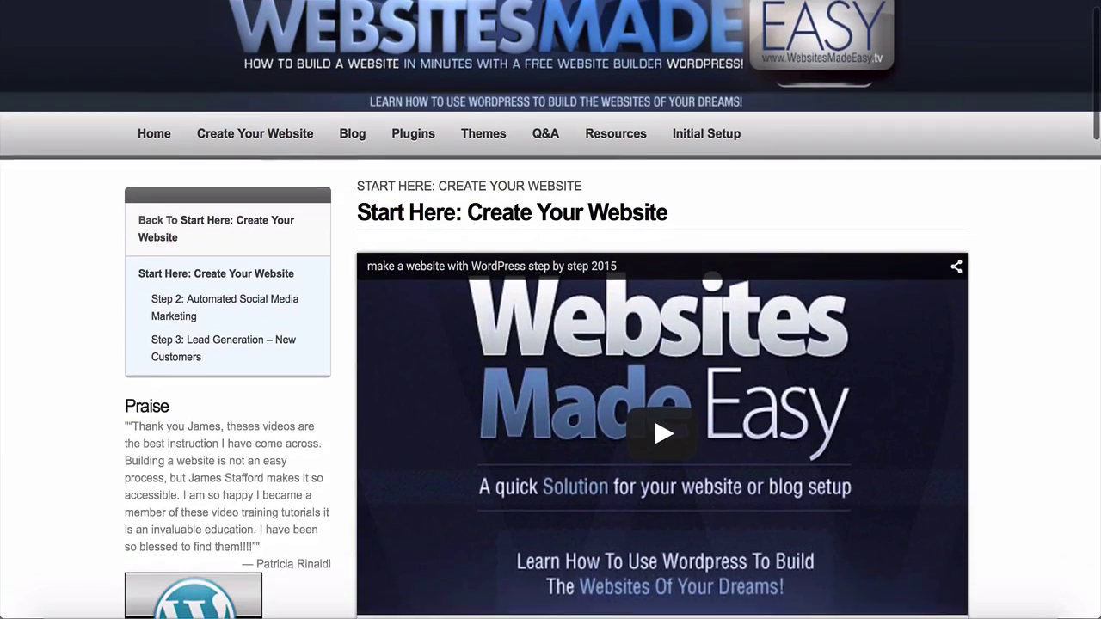
scroll(551, 310, "down", 2)
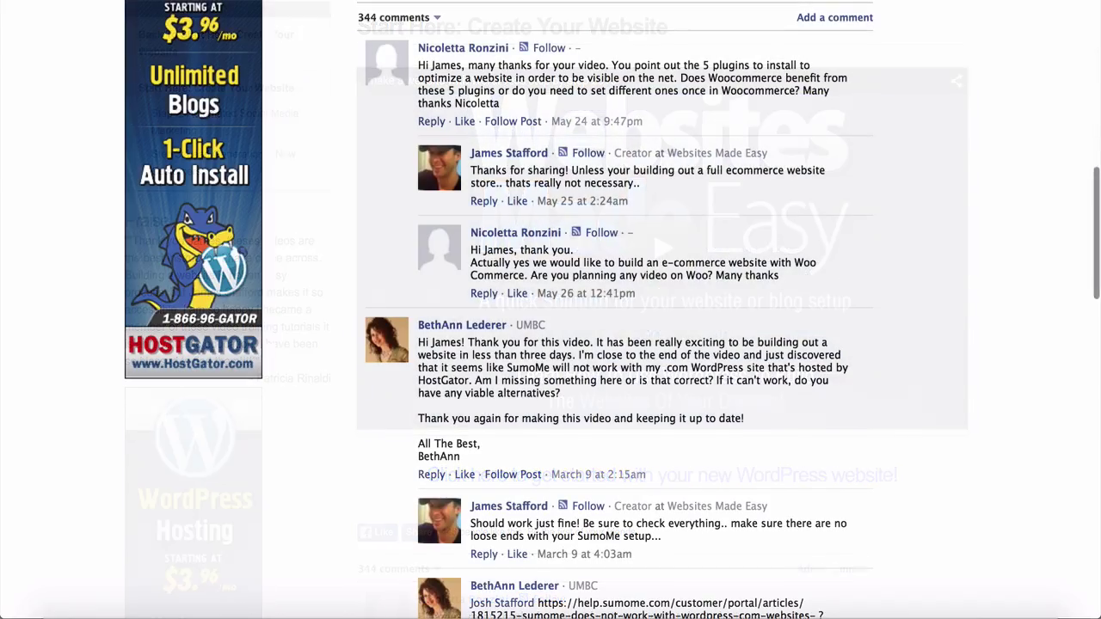
Scroll past the comments to the SEO Focus Keyword and Meta description, then the Google results
scroll(550, 310, "down", 1)
scroll(551, 310, "down", 5)
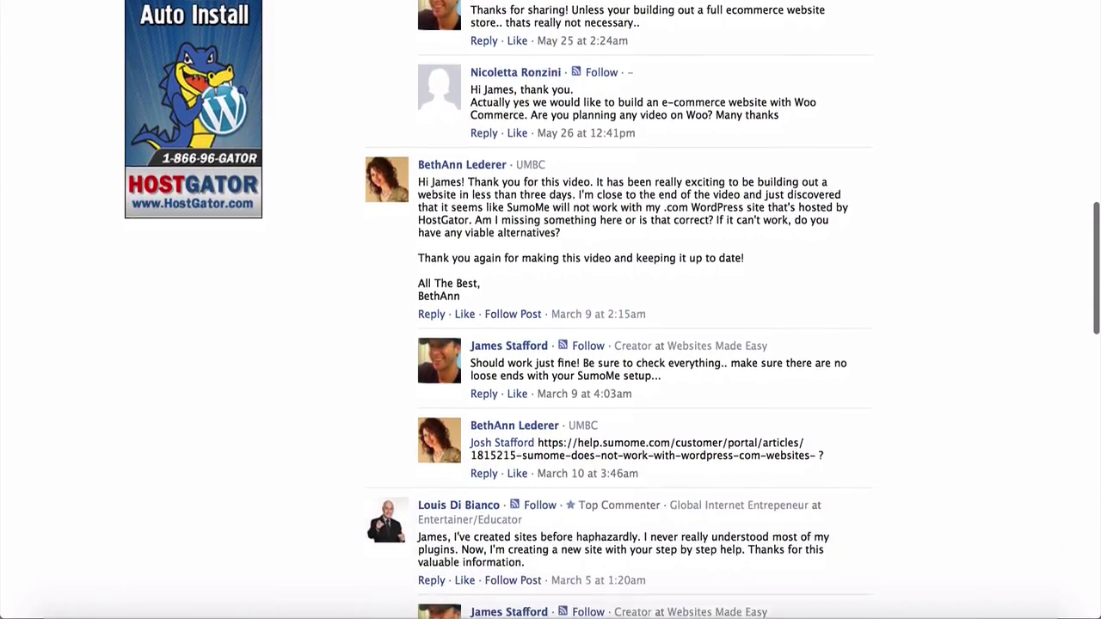
scroll(551, 310, "down", 5)
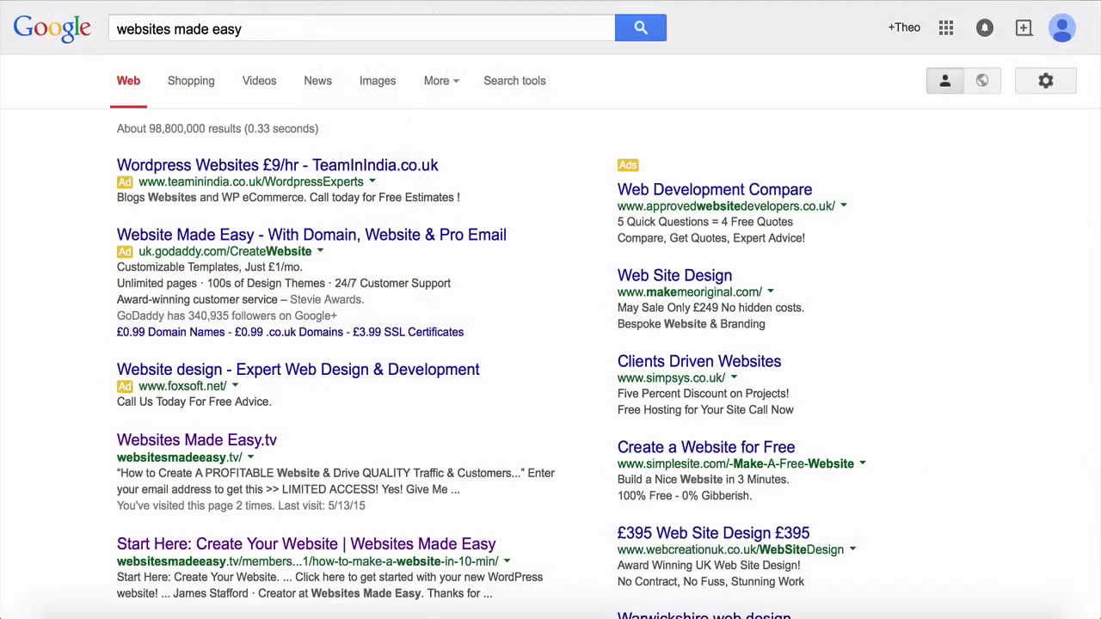
scroll(550, 345, "down", 3)
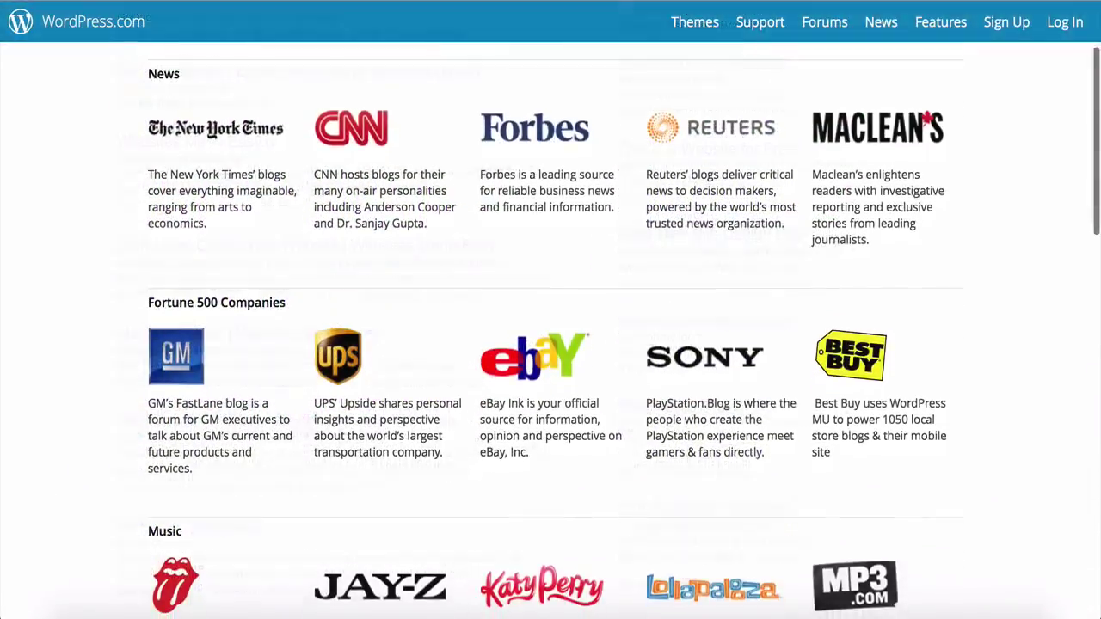
Scroll through the WordPress.com showcase, then back to the top of the Websites Made Easy Facebook page
scroll(551, 345, "down", 3)
scroll(550, 344, "down", 5)
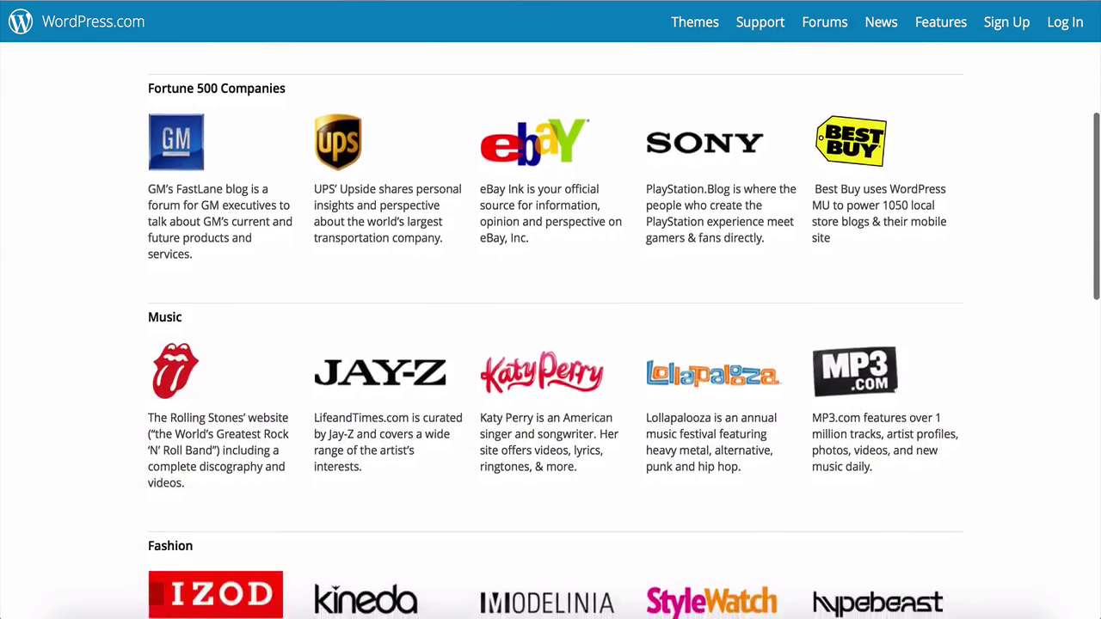
scroll(550, 344, "down", 5)
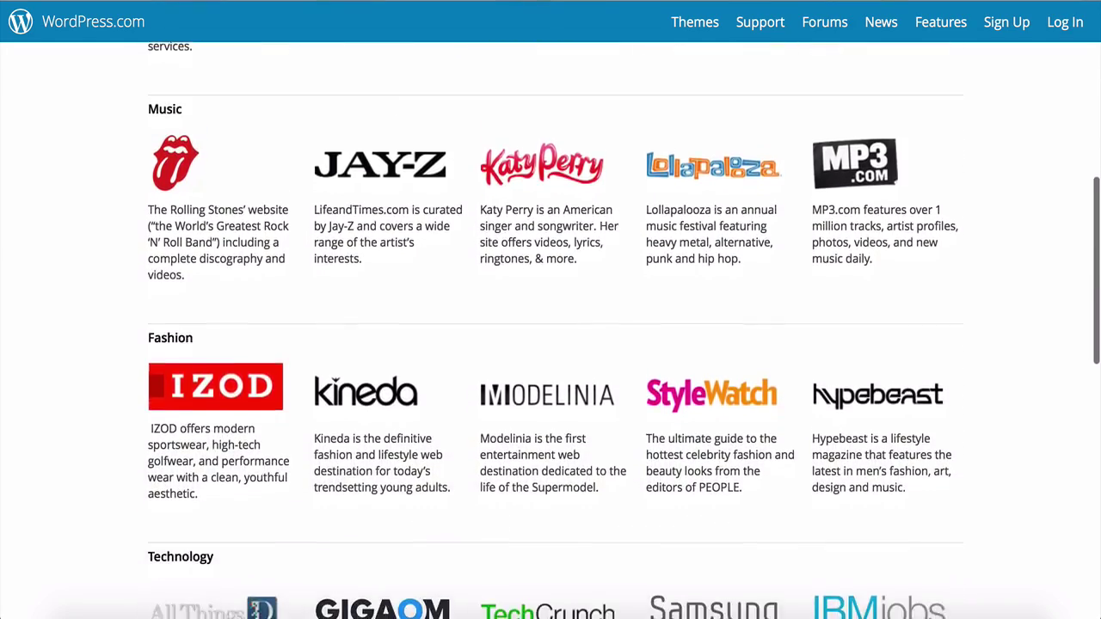
scroll(550, 344, "down", 2)
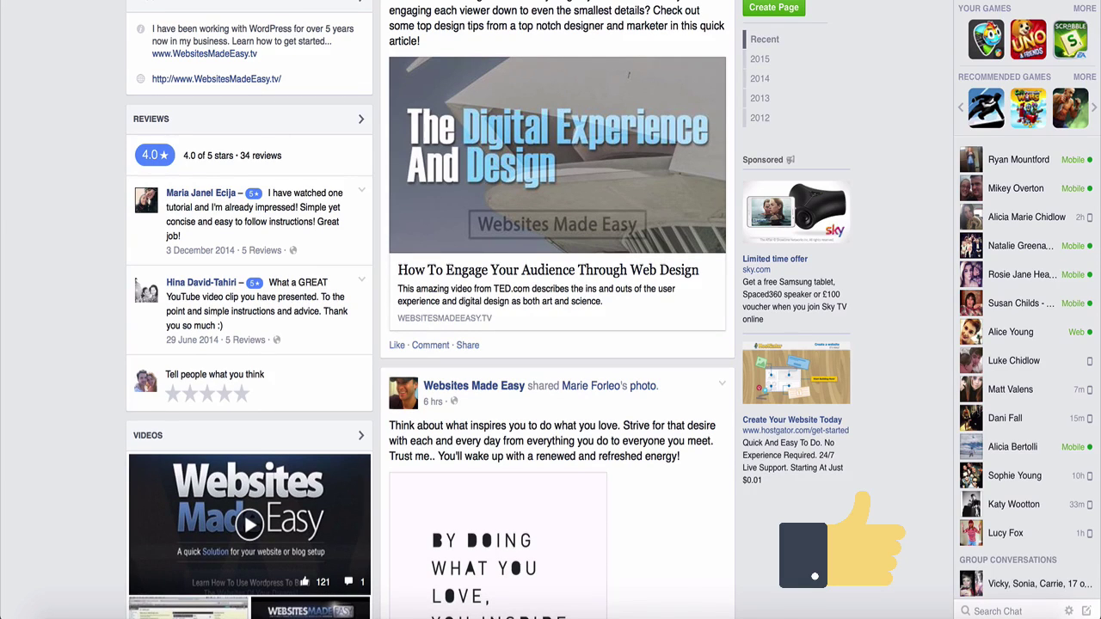
scroll(680, 590, "up", 5)
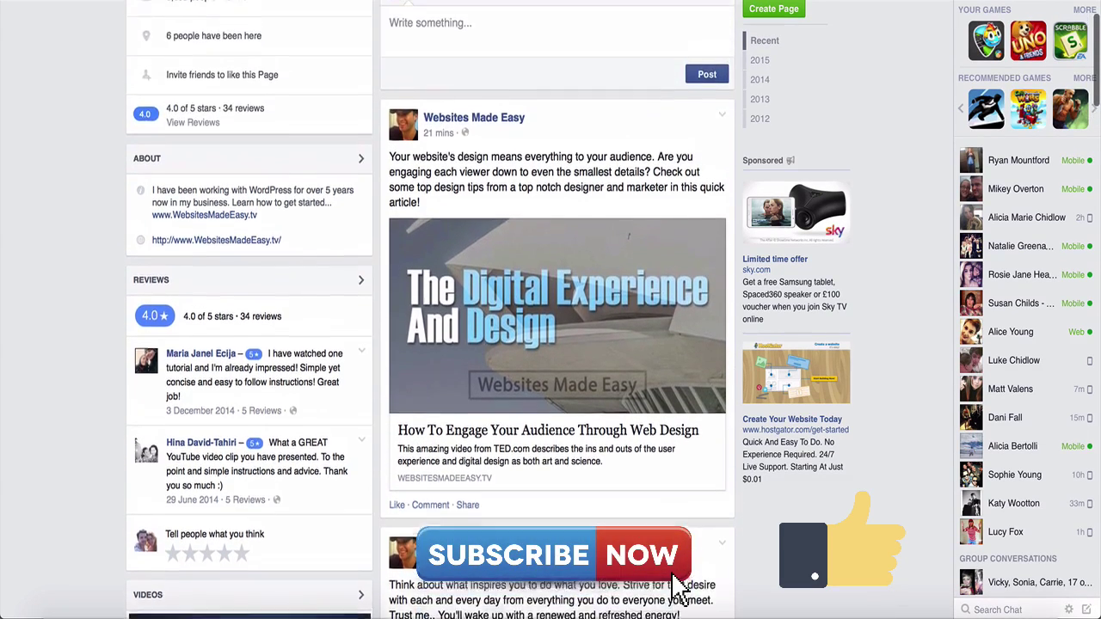
scroll(679, 590, "up", 5)
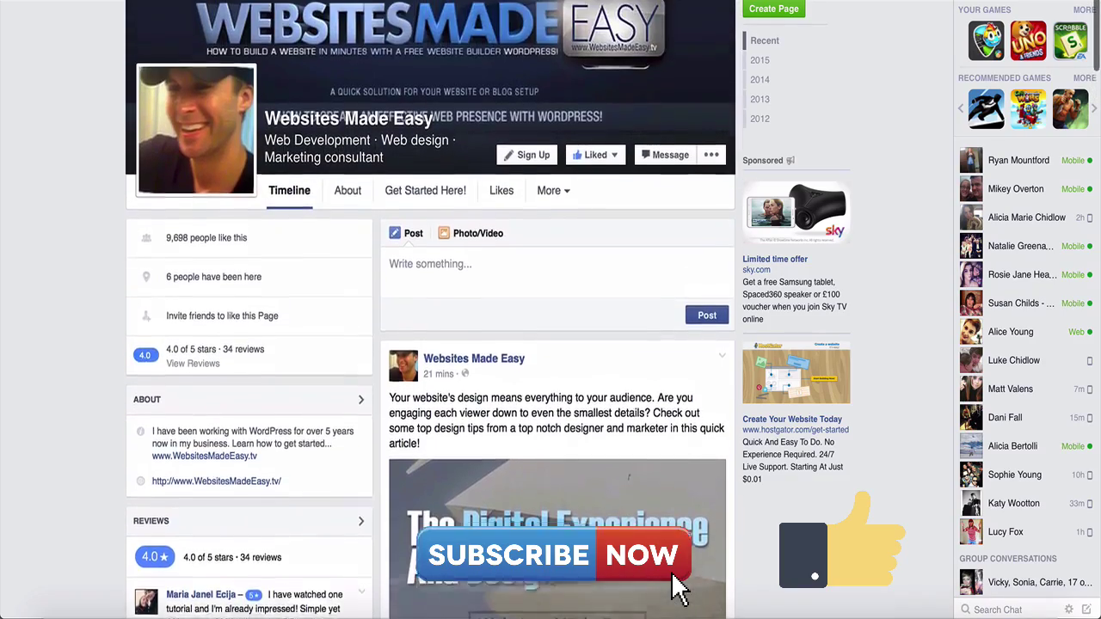